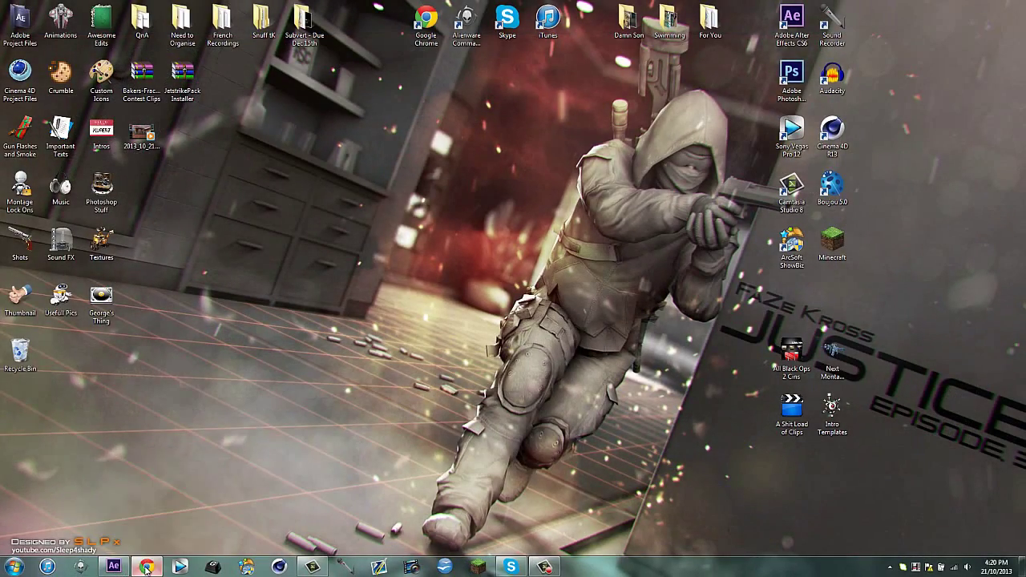
- Switch to Chrome and watch the Imperious video from about 0:22, pausing it after the clip's transition
{"action": "left_click", "coordinate": [147, 566]}
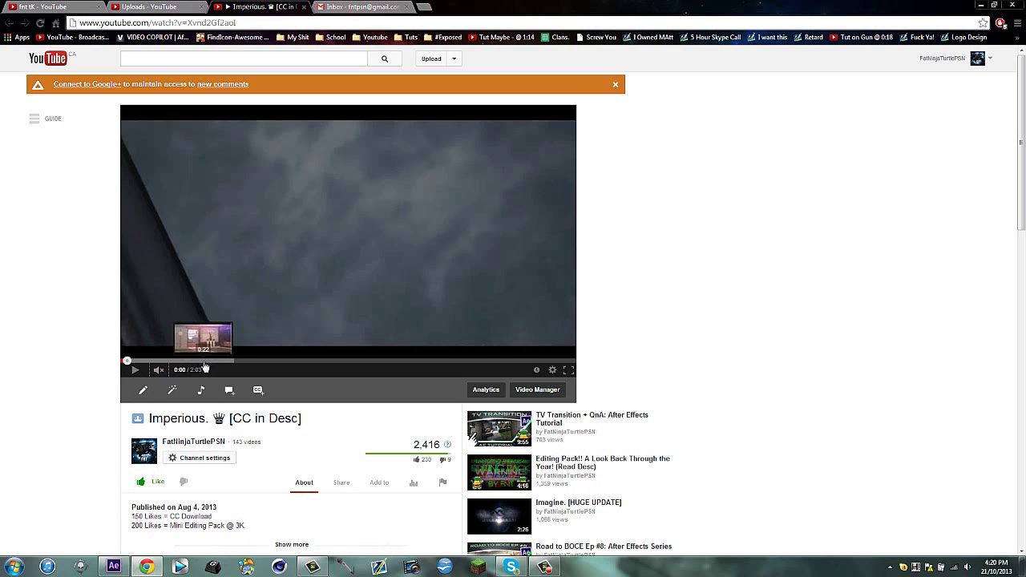
{"action": "left_click", "coordinate": [205, 362]}
{"action": "left_click", "coordinate": [135, 371]}
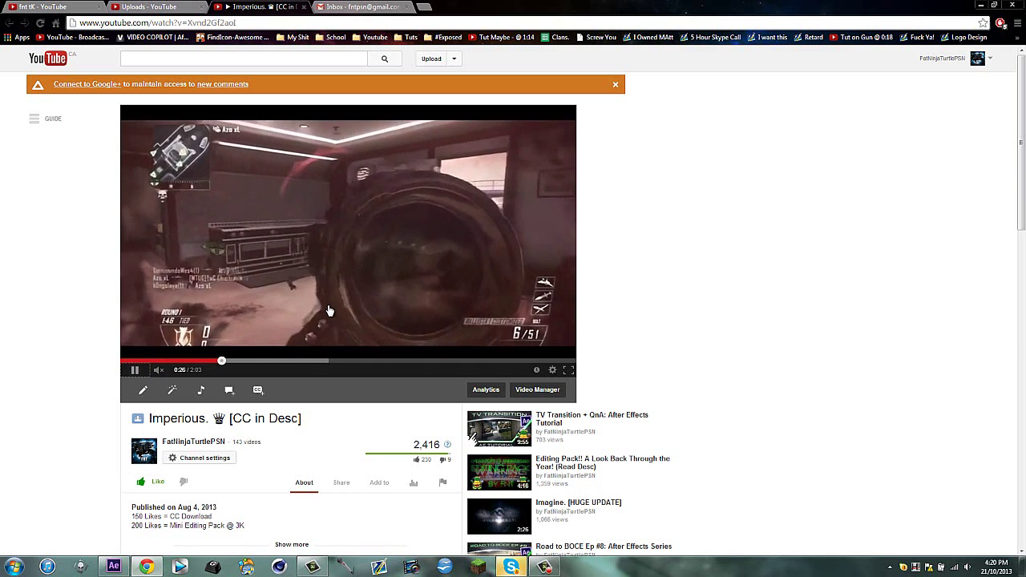
{"action": "left_click", "coordinate": [323, 311]}
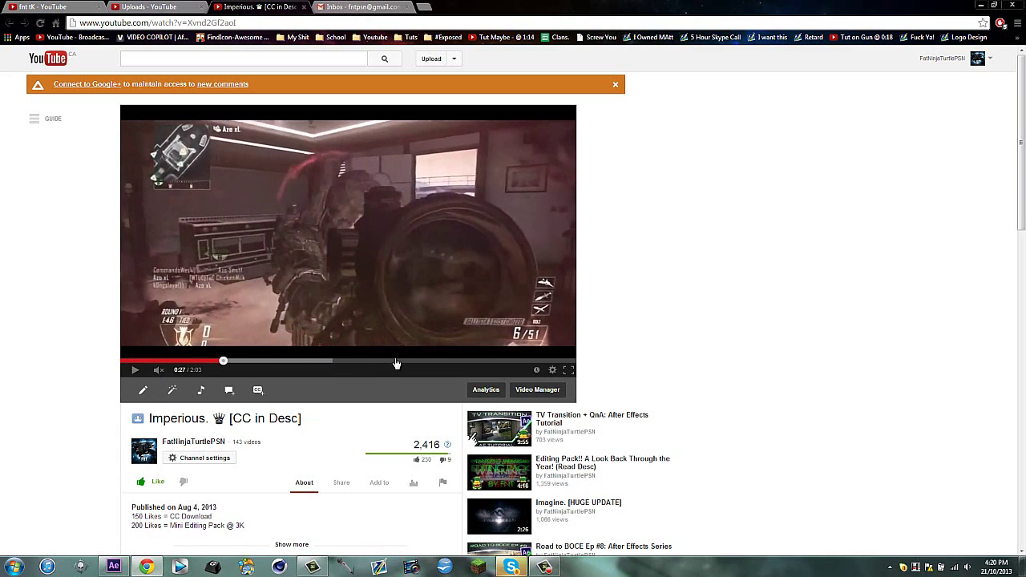
- Watch the video's section starting at about 1:26 with the Google+ notice dismissed, and look at the fnt tK channel page
{"action": "left_click", "coordinate": [440, 361]}
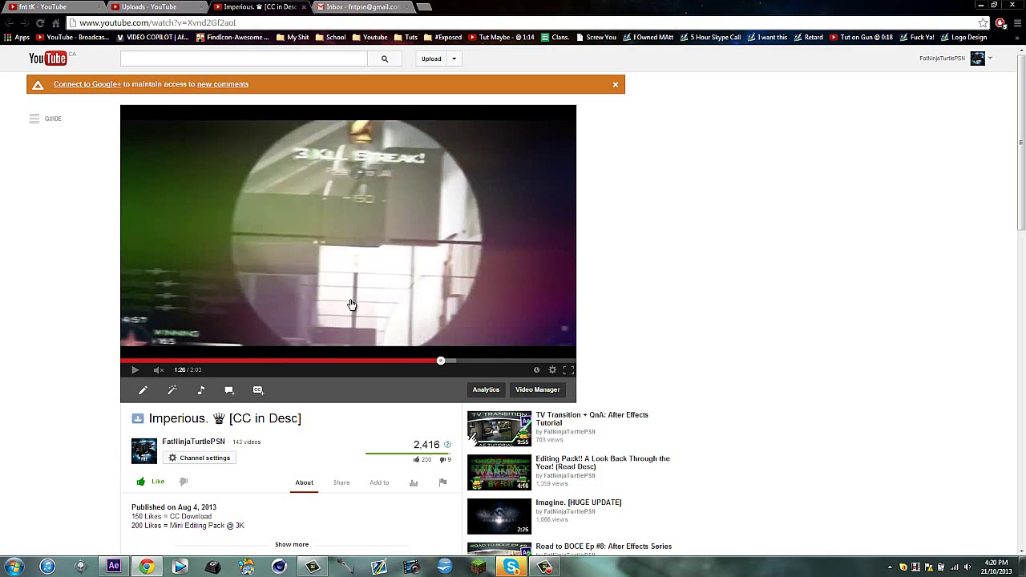
{"action": "left_click", "coordinate": [616, 85]}
{"action": "left_click", "coordinate": [424, 235]}
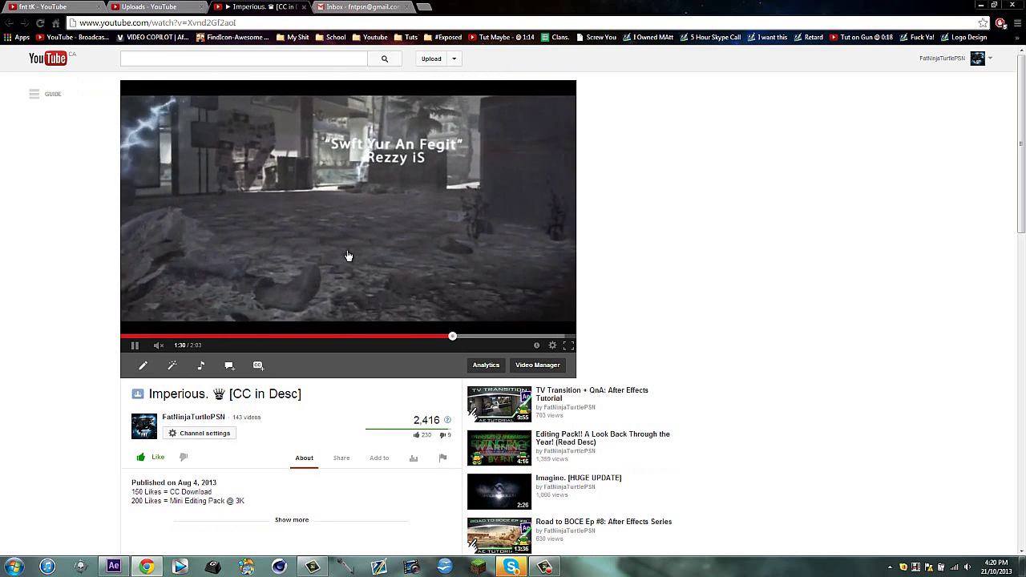
{"action": "left_click", "coordinate": [348, 256]}
{"action": "left_click", "coordinate": [53, 7]}
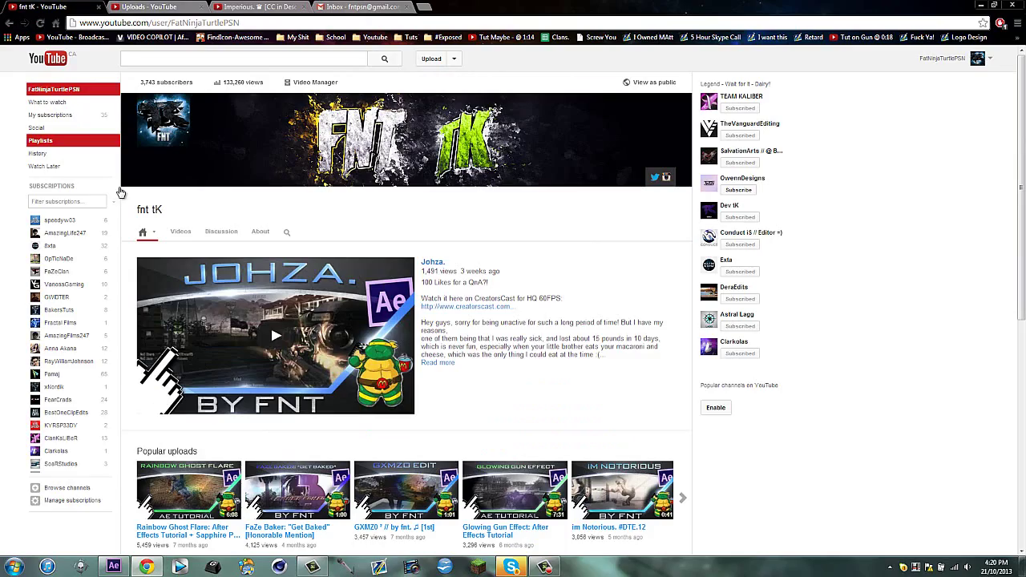
{"action": "left_click", "coordinate": [202, 8]}
- Switch to After Effects, import the desktop clip 2013_10_21_16_10_48.MP4 and create a composition from it
{"action": "left_click", "coordinate": [146, 567]}
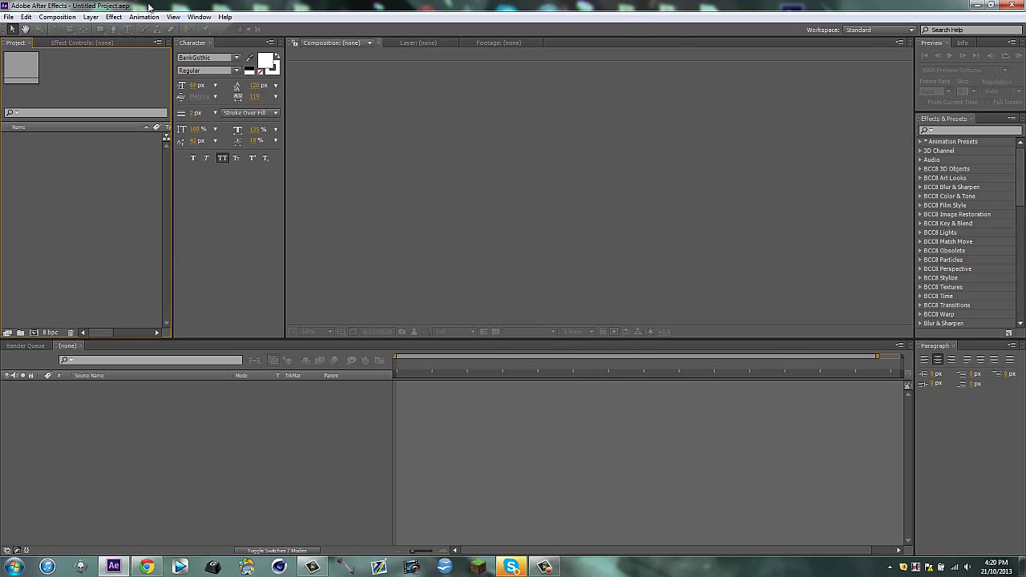
{"action": "left_click_drag", "start_coordinate": [151, 6], "coordinate": [167, 200]}
{"action": "left_click_drag", "start_coordinate": [142, 133], "coordinate": [134, 364]}
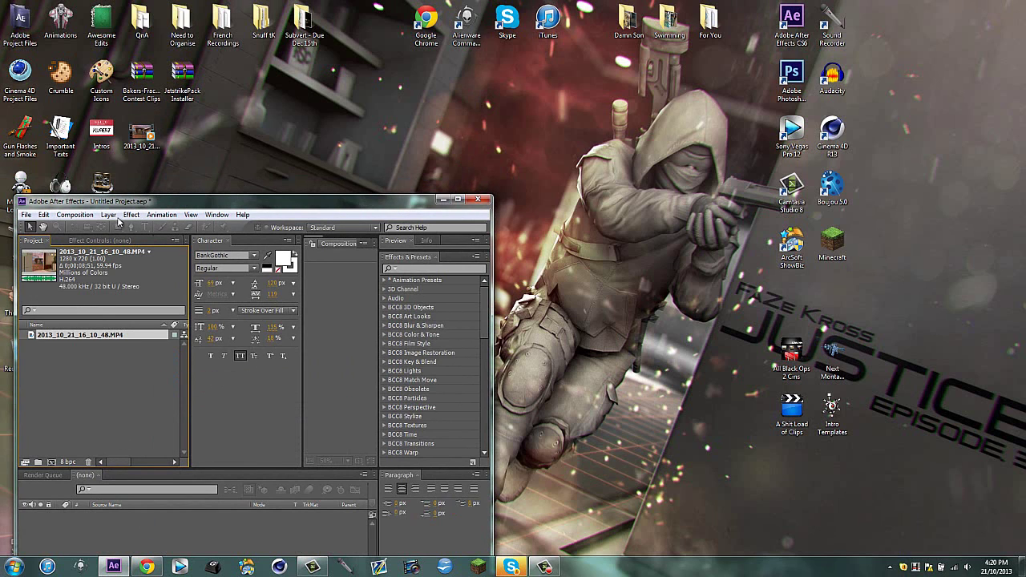
{"action": "double_click", "coordinate": [167, 205]}
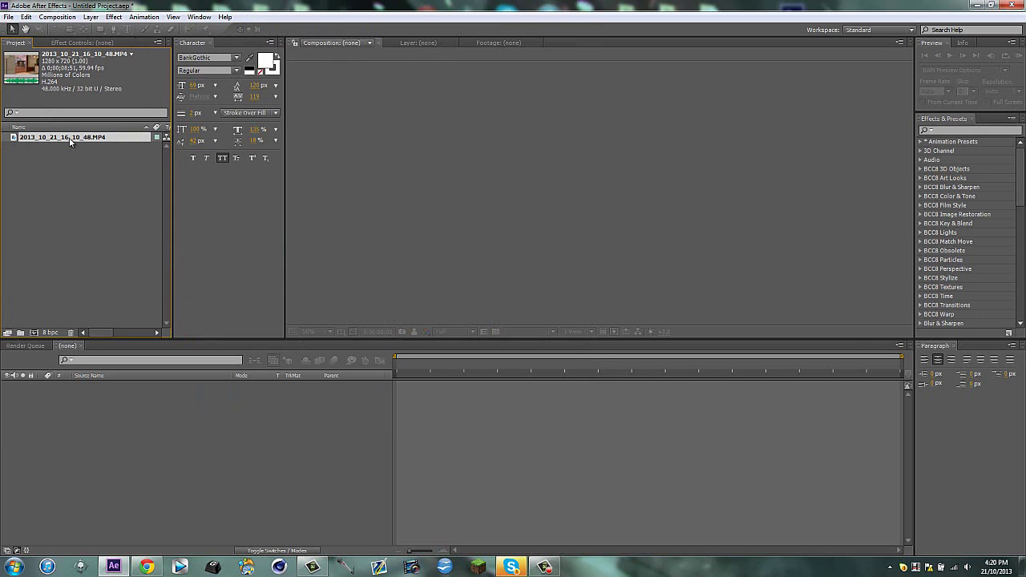
{"action": "left_click_drag", "start_coordinate": [50, 138], "coordinate": [33, 331]}
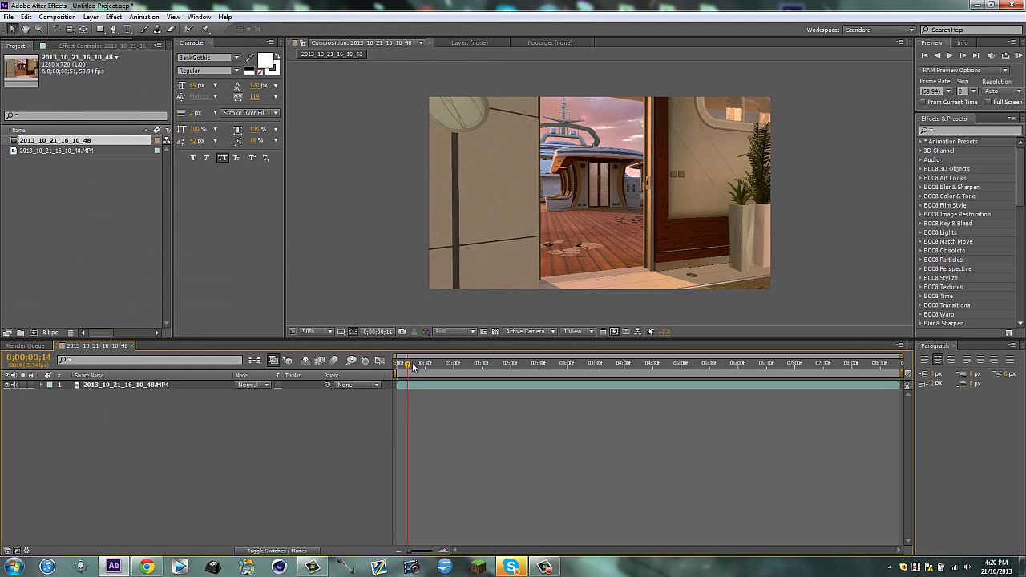
- Trim the composition to the span from 0;00;01;38 to 0;00;08;19 and move the current time to 0;00;05;45
{"action": "left_click_drag", "start_coordinate": [425, 366], "coordinate": [491, 369]}
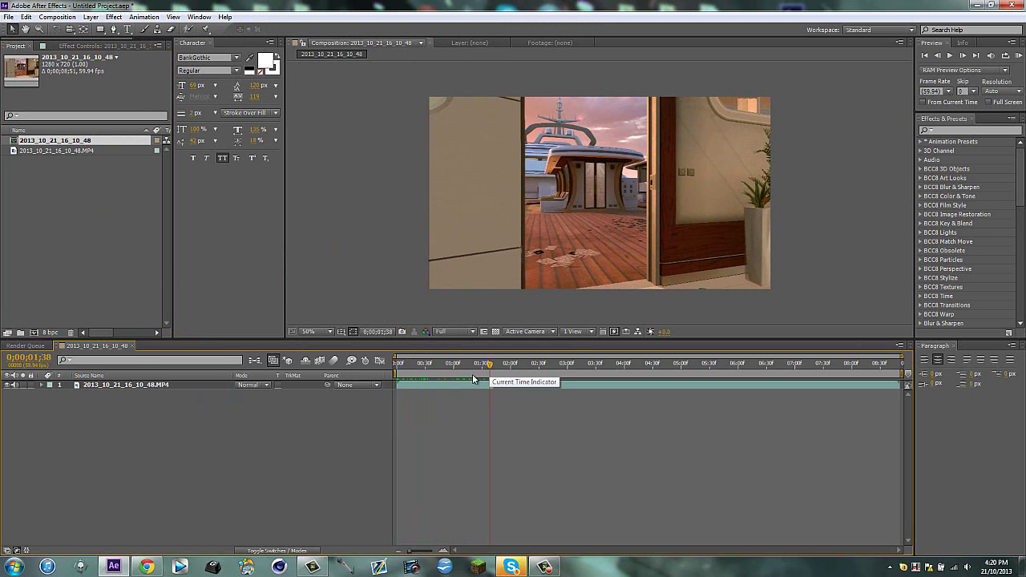
{"action": "key", "text": "b"}
{"action": "left_click_drag", "start_coordinate": [490, 367], "coordinate": [872, 360]}
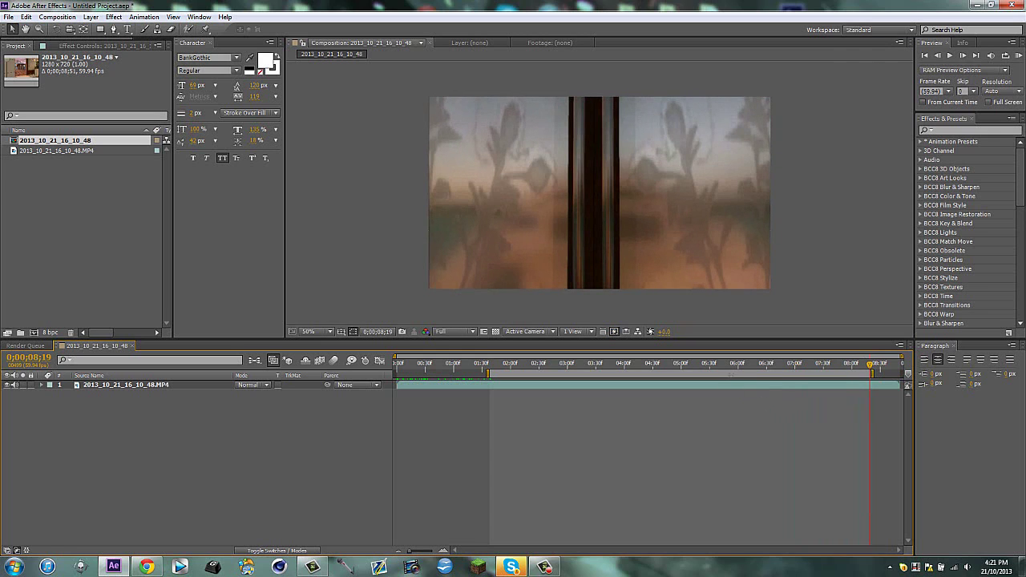
{"action": "right_click", "coordinate": [731, 373]}
{"action": "left_click", "coordinate": [784, 405]}
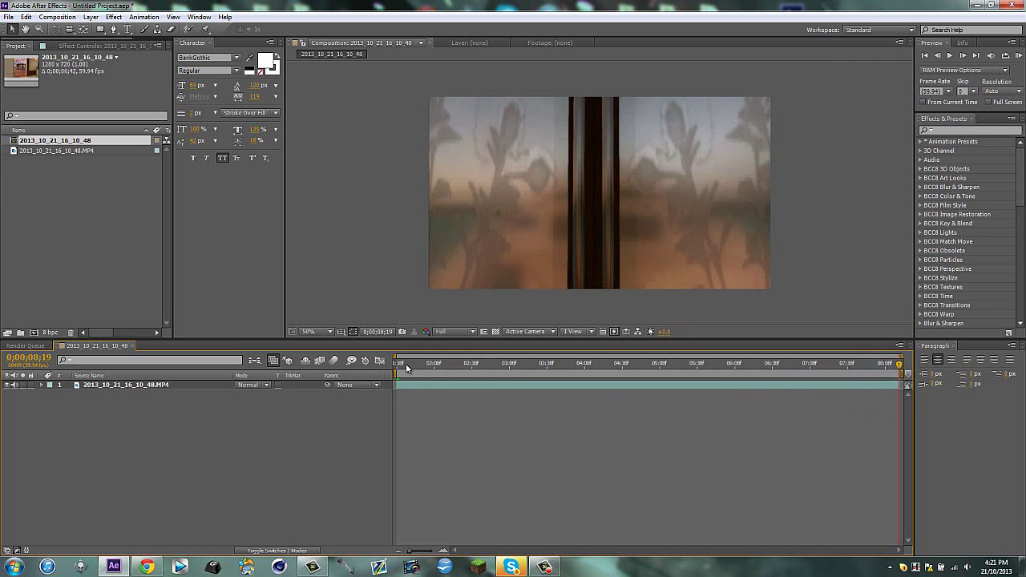
{"action": "left_click_drag", "start_coordinate": [394, 369], "coordinate": [705, 370]}
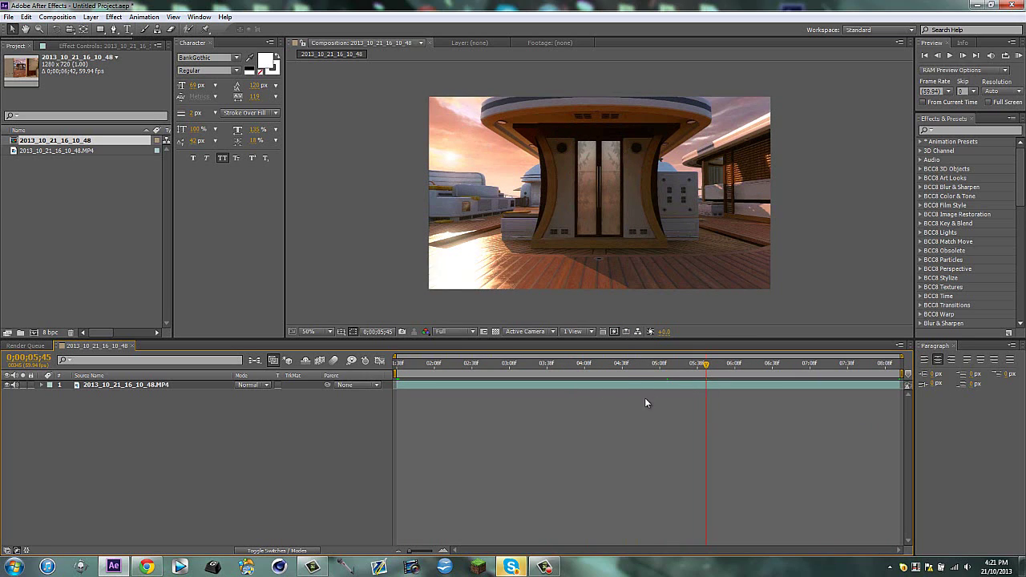
- Try to split the clip at 0;00;05;45 and freeze the frame of its second part
{"action": "left_click", "coordinate": [667, 384]}
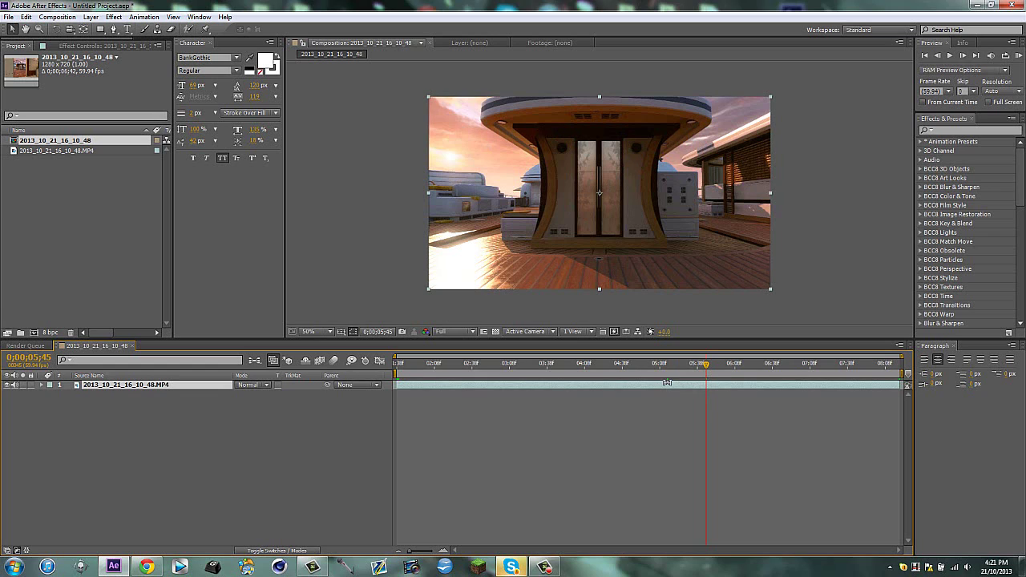
{"action": "key", "text": "ctrl+shift+d"}
{"action": "left_click", "coordinate": [114, 432]}
{"action": "left_click", "coordinate": [100, 394]}
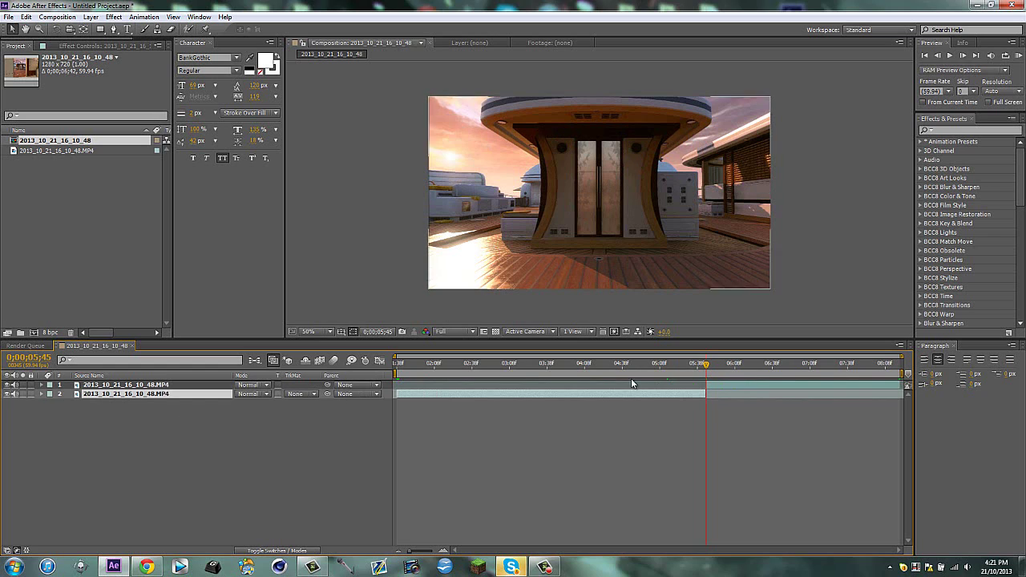
{"action": "left_click", "coordinate": [727, 387]}
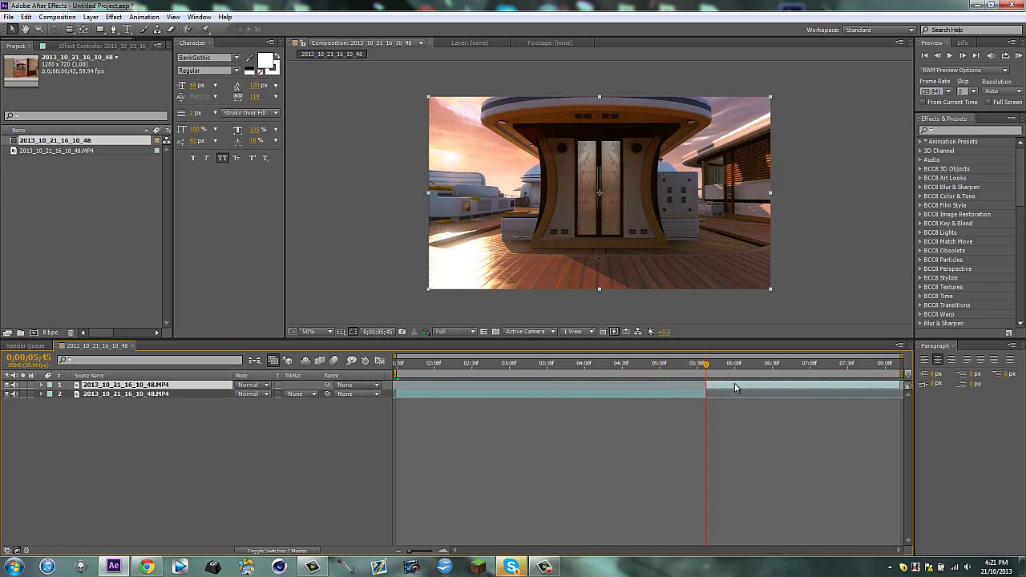
{"action": "right_click", "coordinate": [734, 388]}
{"action": "mouse_move", "coordinate": [753, 223]}
{"action": "left_click", "coordinate": [904, 256]}
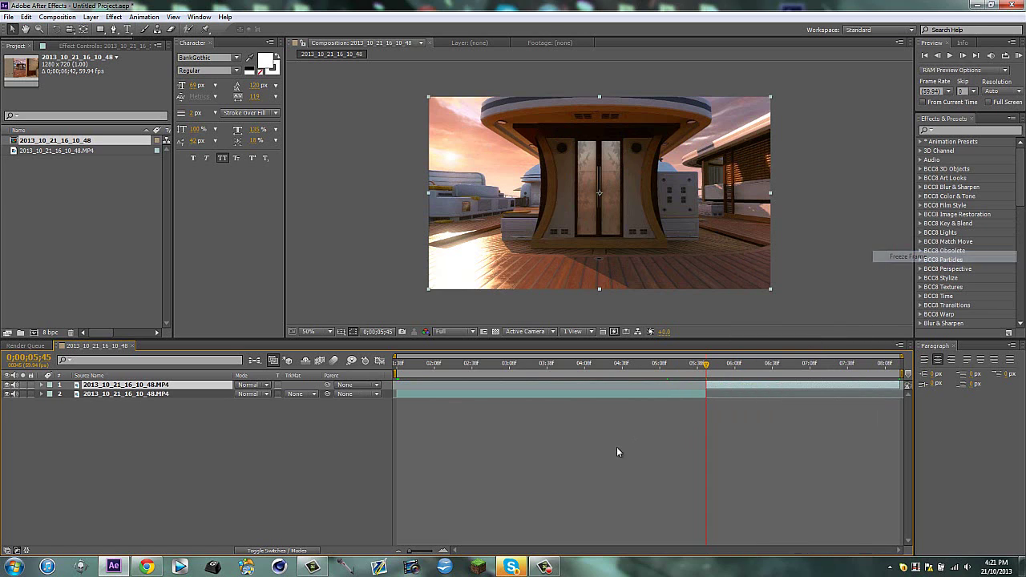
{"action": "left_click", "coordinate": [608, 445]}
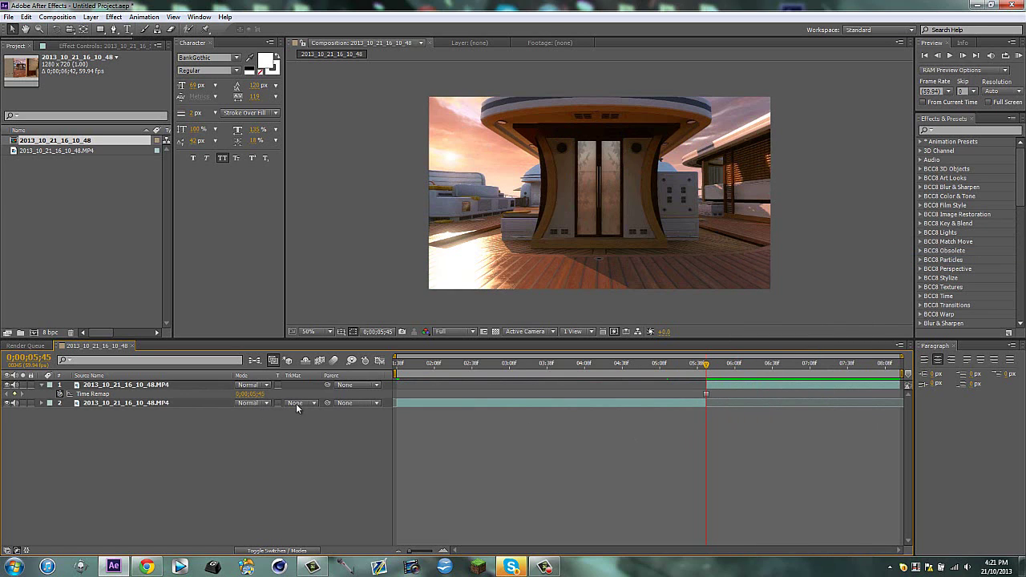
{"action": "key", "text": "ctrl+z"}
{"action": "key", "text": "ctrl+z"}
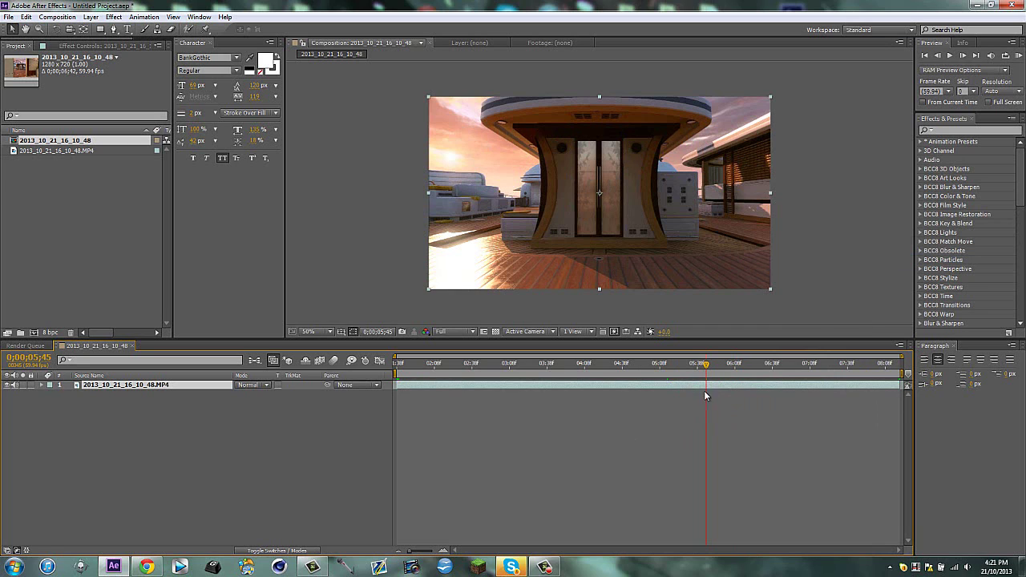
- Place composition marker 1 at 0;00;05;45 and marker 2 at 0;00;08;09, and return the current time to marker 1
{"action": "left_click_drag", "start_coordinate": [708, 367], "coordinate": [887, 366]}
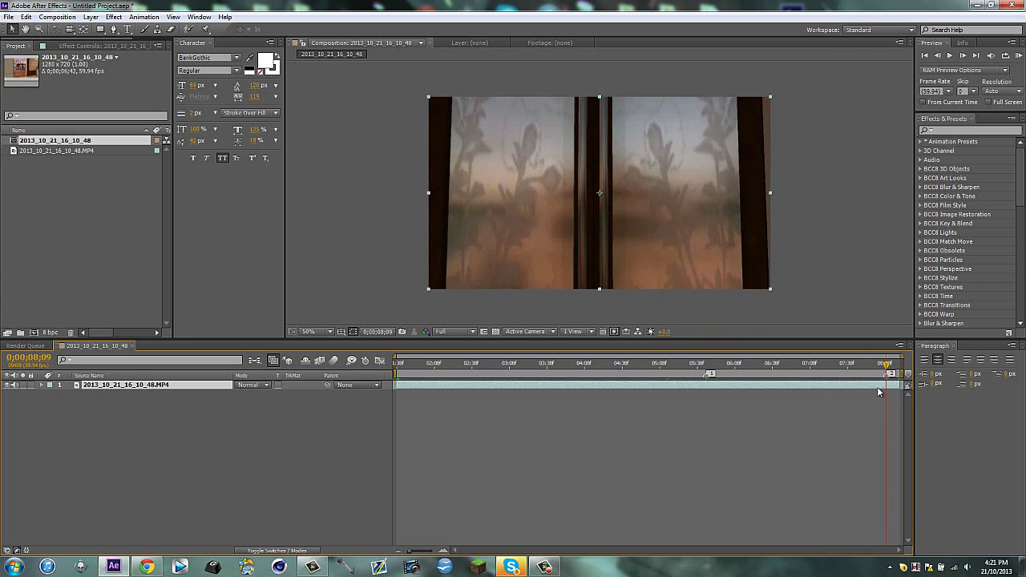
{"action": "left_click", "coordinate": [705, 364]}
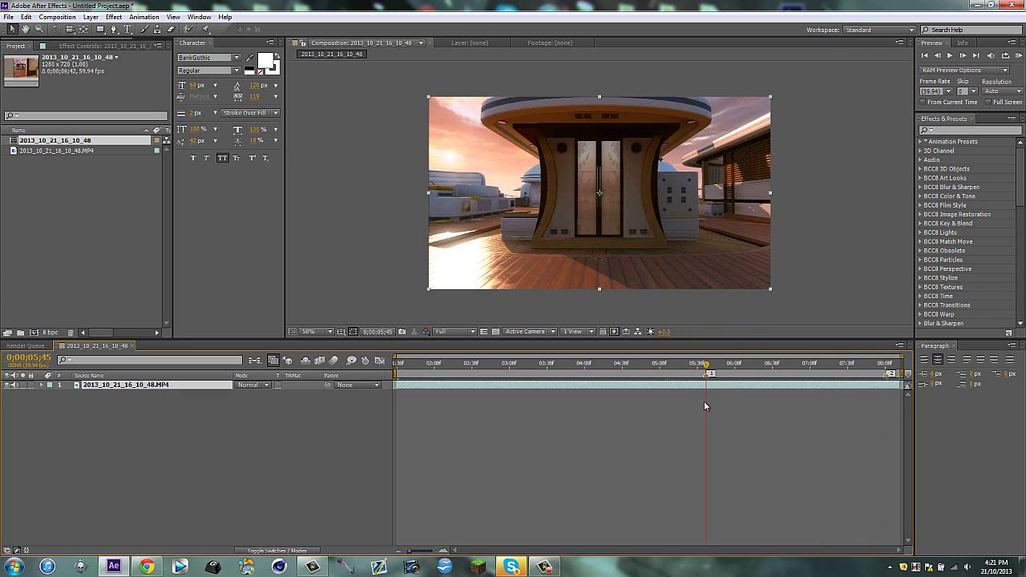
- Split the clip at marker 1 and apply Freeze Frame to the second part
{"action": "key", "text": "ctrl+shift+d"}
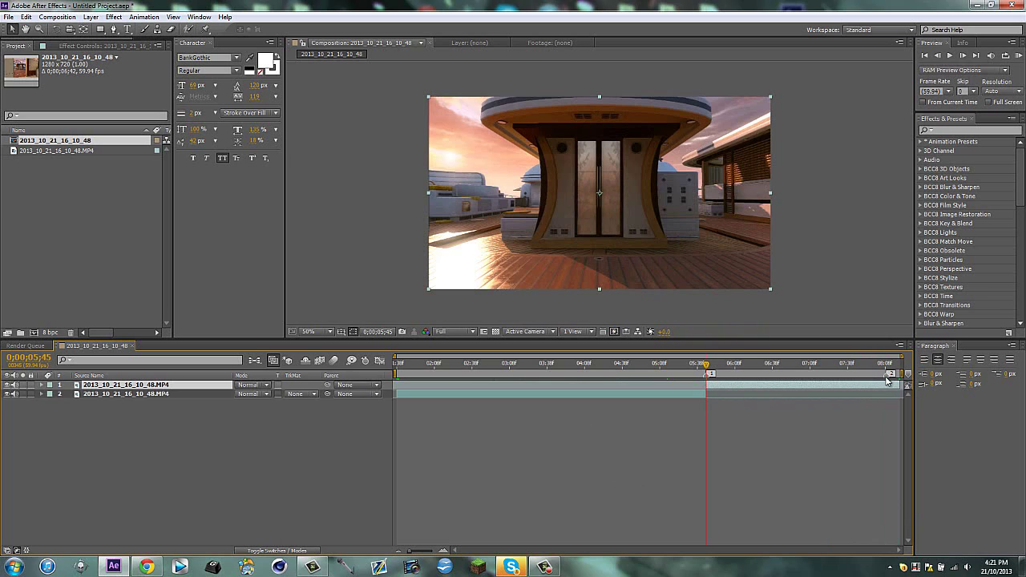
{"action": "right_click", "coordinate": [782, 390]}
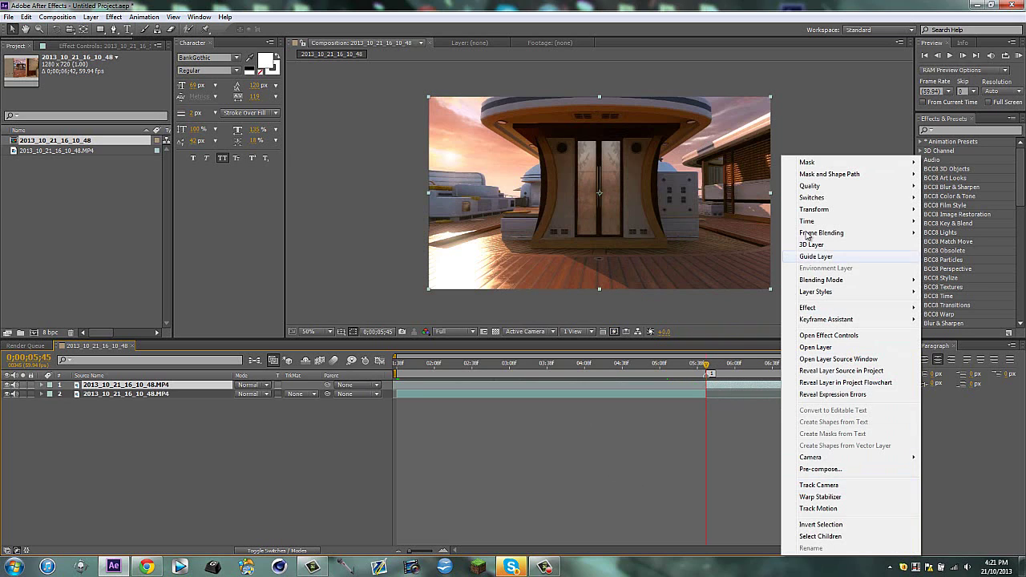
{"action": "mouse_move", "coordinate": [807, 221]}
{"action": "left_click", "coordinate": [673, 256]}
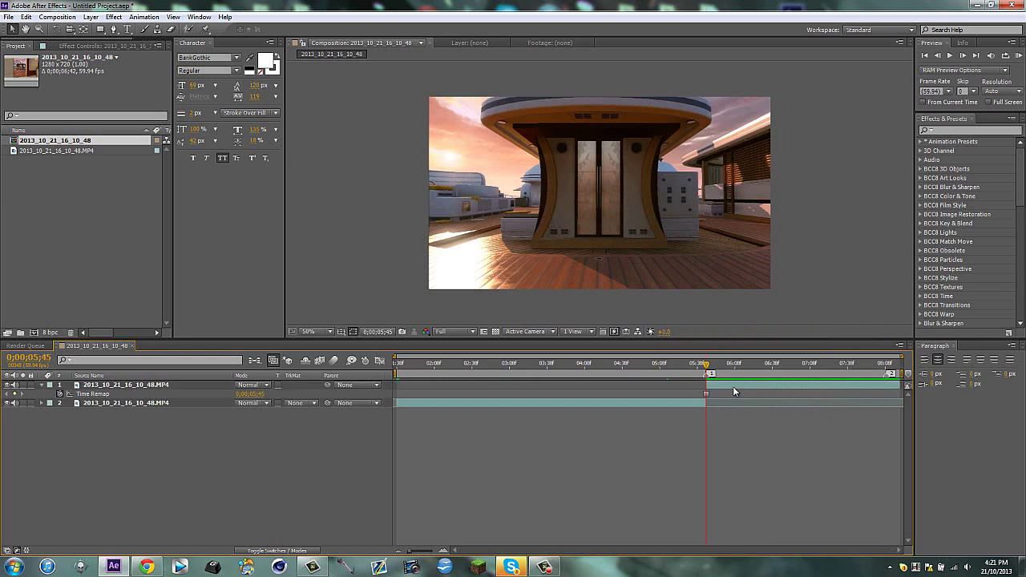
{"action": "key", "text": "u"}
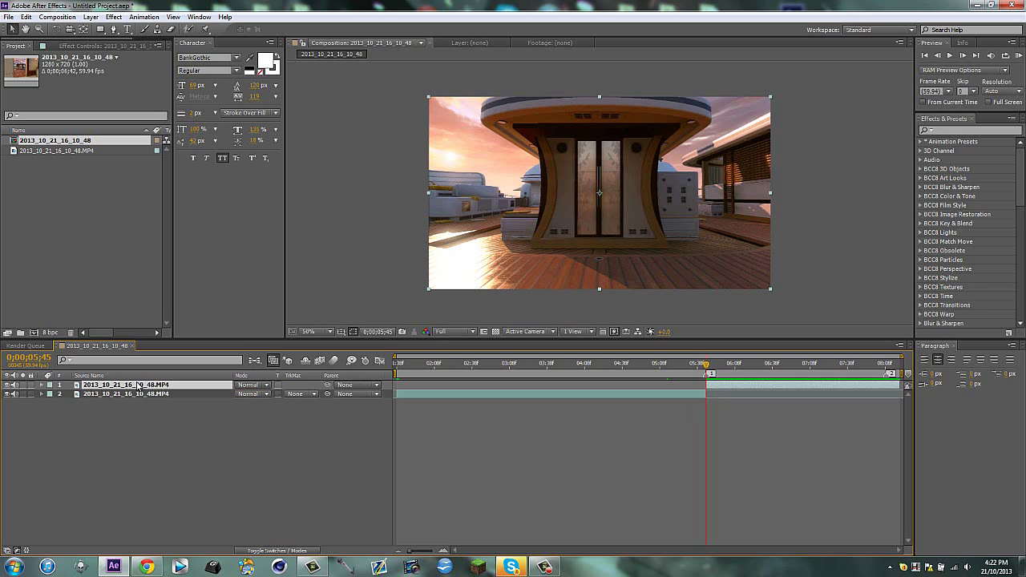
- Duplicate the frozen layer twice so there are three copies starting at marker 1
{"action": "key", "text": "ctrl+d"}
{"action": "key", "text": "ctrl+d"}
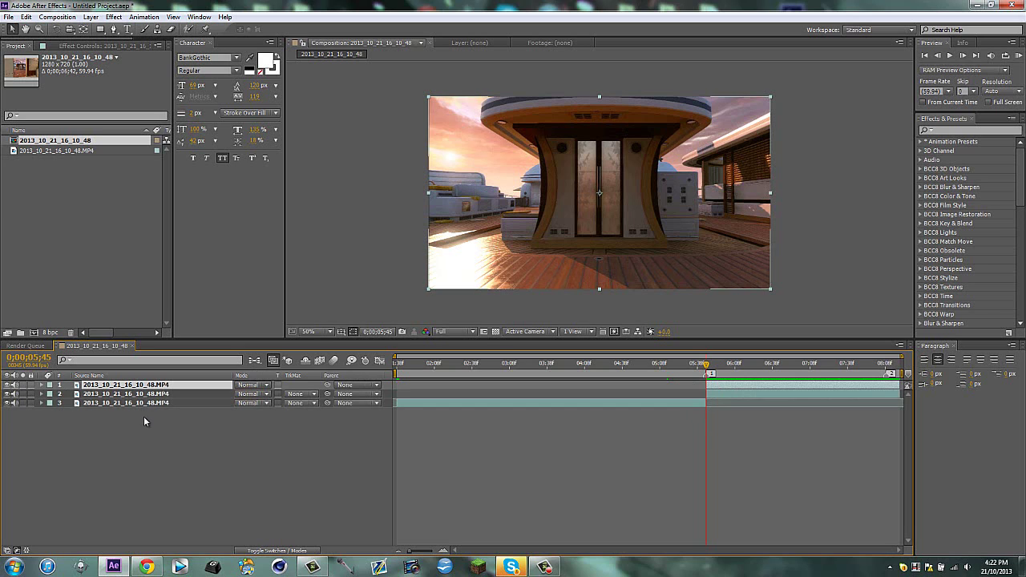
{"action": "left_click", "coordinate": [146, 419]}
- Draw a rectangular mask around the double doors on the lowest frozen layer and feather its edge
{"action": "left_click", "coordinate": [156, 404]}
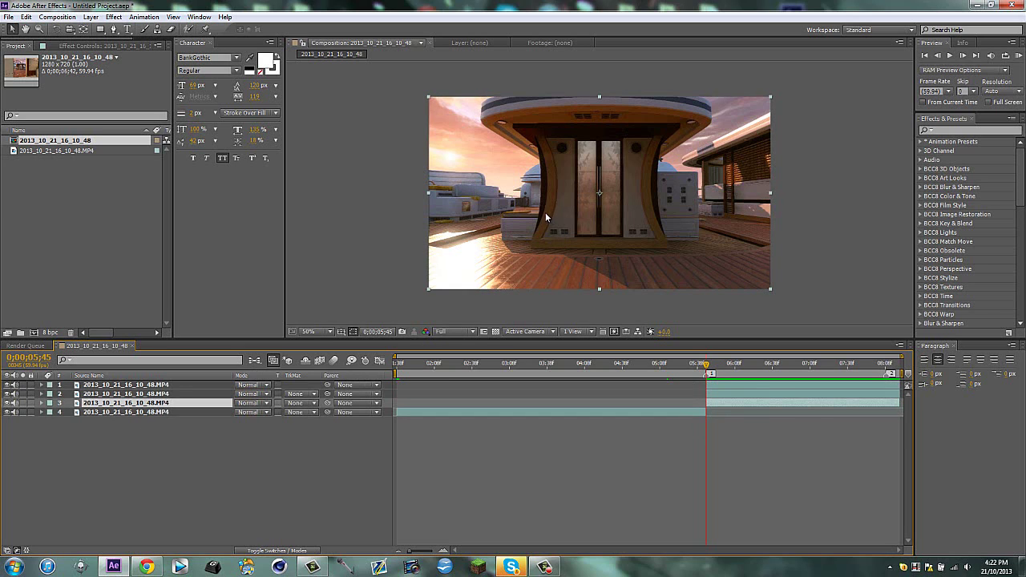
{"action": "key", "text": "h"}
{"action": "scroll", "coordinate": [592, 158], "scroll_direction": "up", "scroll_amount": 2}
{"action": "key", "text": "comma"}
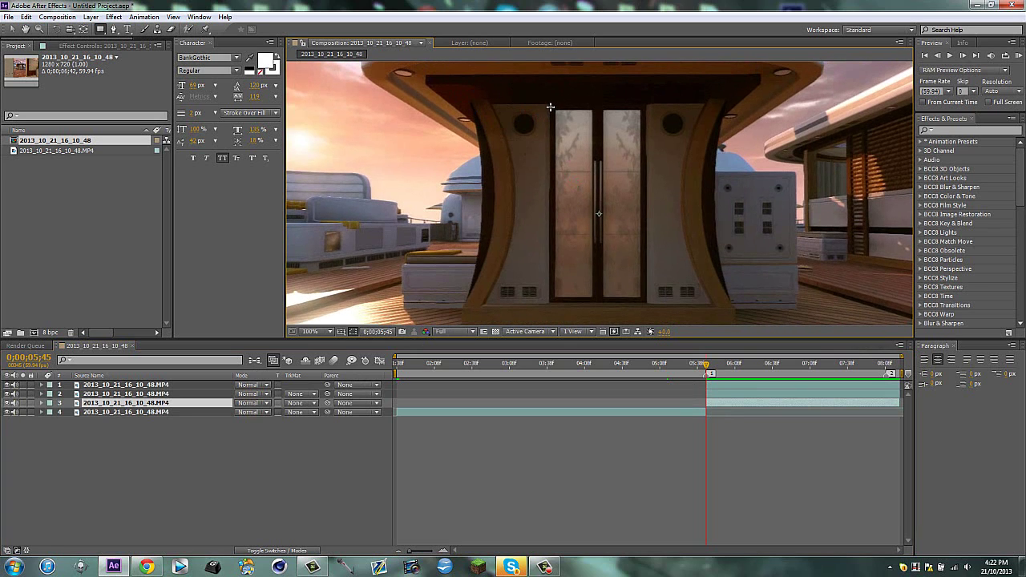
{"action": "left_click", "coordinate": [101, 29]}
{"action": "left_click_drag", "start_coordinate": [549, 104], "coordinate": [645, 305]}
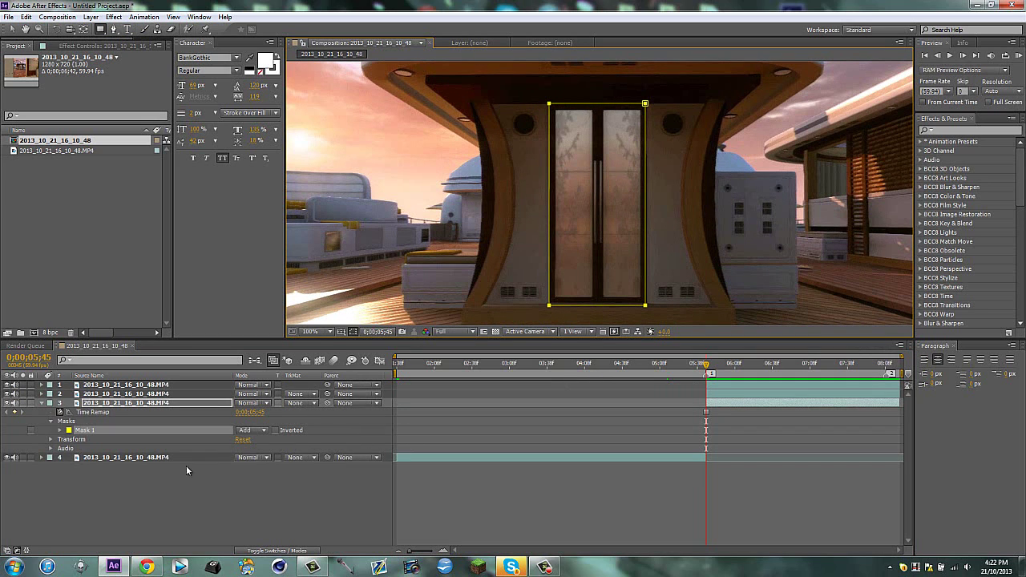
{"action": "key", "text": "f"}
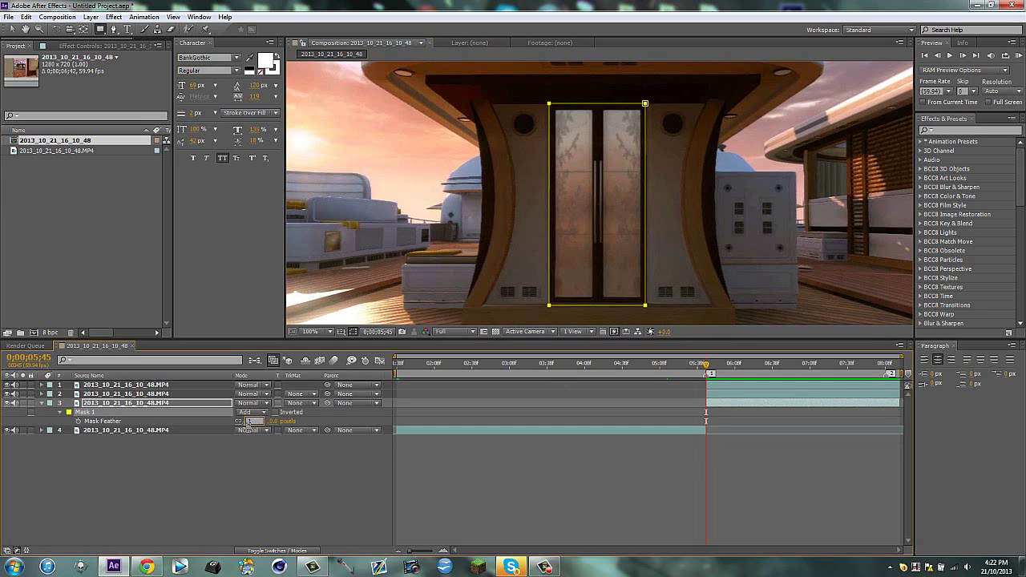
{"action": "key", "text": "Return"}
{"action": "key", "text": "f"}
{"action": "left_click", "coordinate": [275, 484]}
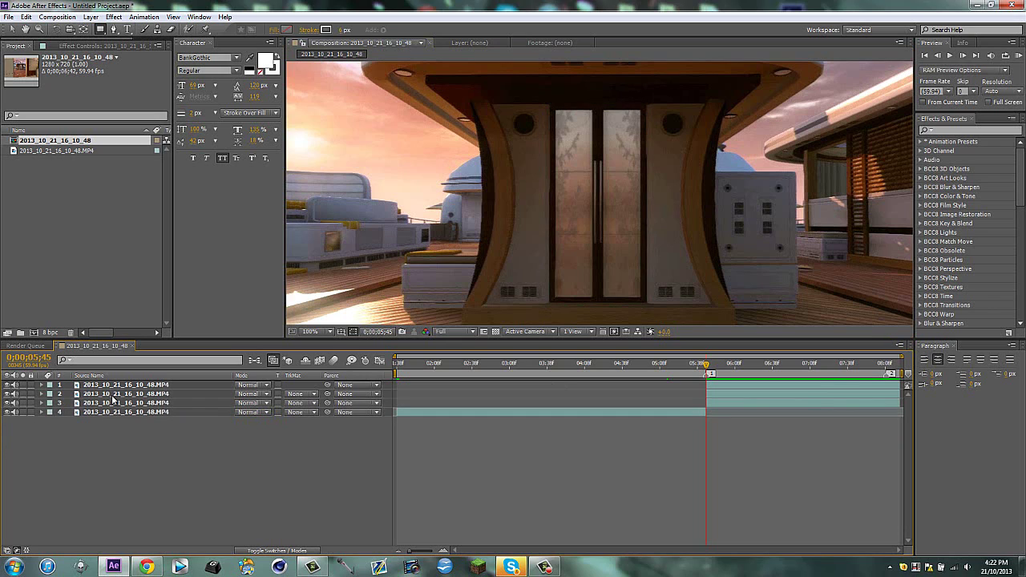
- Rename the masked layer "Empty Door"
{"action": "left_click", "coordinate": [114, 403]}
{"action": "key", "text": "Return"}
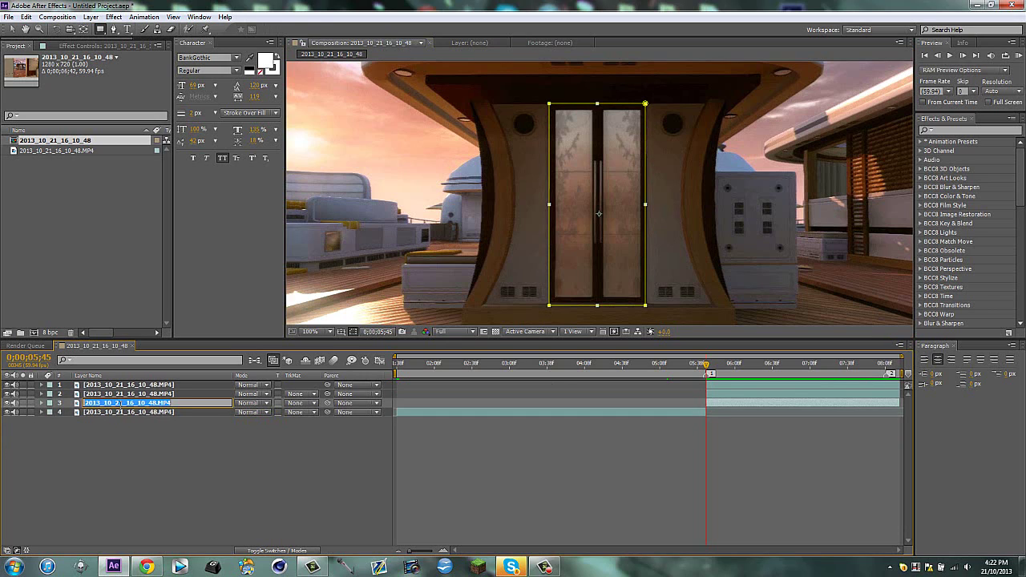
{"action": "type", "text": "Empty Door"}
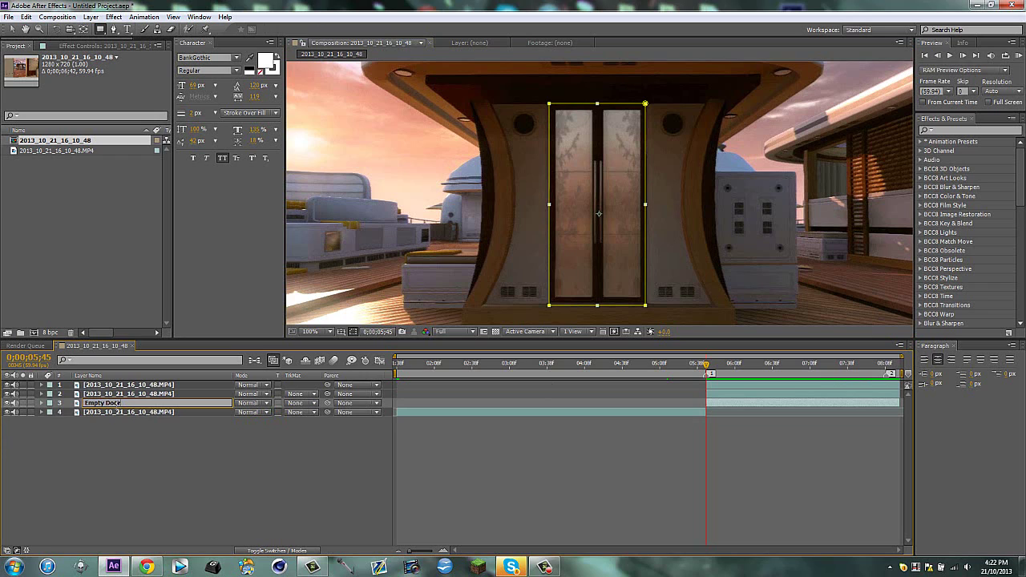
{"action": "left_click", "coordinate": [128, 395]}
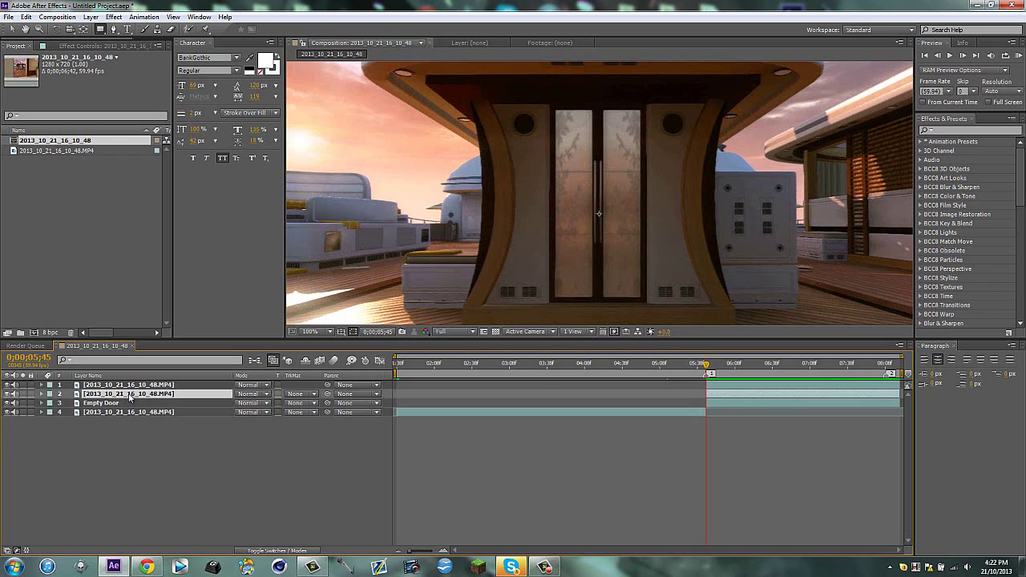
- Draw a closed four-point Pen mask around the left door on the middle frozen layer above Empty Door
{"action": "left_click", "coordinate": [113, 29]}
{"action": "scroll", "coordinate": [587, 253], "scroll_direction": "up", "scroll_amount": 1}
{"action": "left_click_drag", "start_coordinate": [577, 199], "coordinate": [561, 269]}
{"action": "key", "text": "g"}
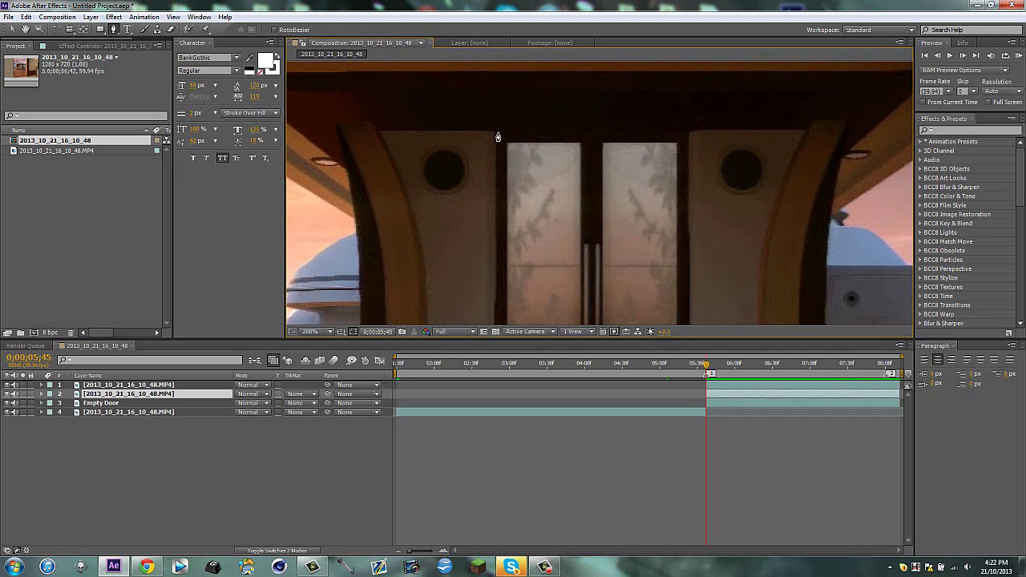
{"action": "left_click", "coordinate": [497, 132]}
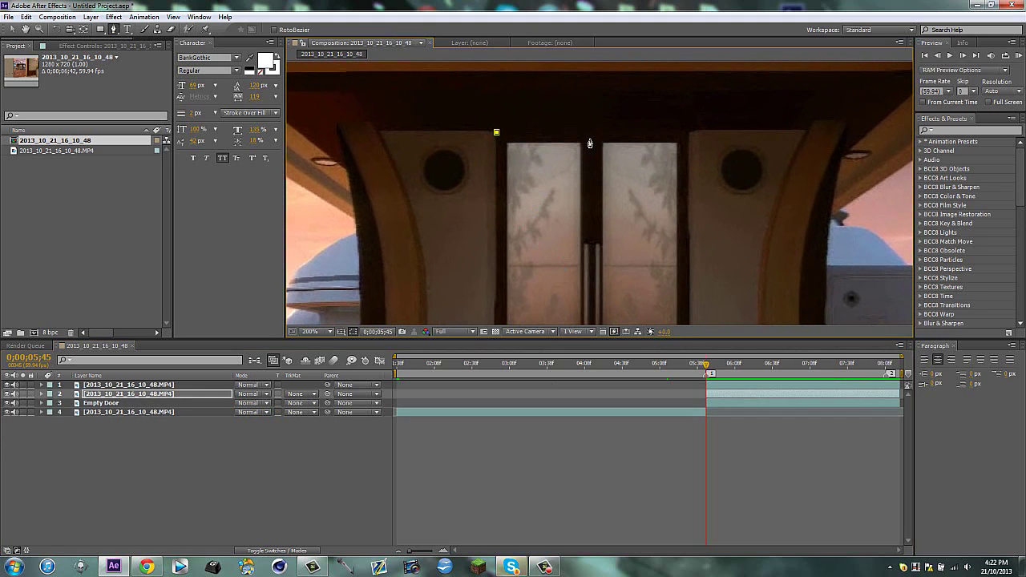
{"action": "left_click", "coordinate": [592, 130]}
{"action": "left_click", "coordinate": [592, 132]}
{"action": "left_click", "coordinate": [591, 133]}
{"action": "key", "text": "space"}
{"action": "left_click_drag", "start_coordinate": [569, 180], "coordinate": [564, 101]}
{"action": "left_click_drag", "start_coordinate": [584, 251], "coordinate": [530, 193]}
{"action": "left_click_drag", "start_coordinate": [544, 279], "coordinate": [537, 190]}
{"action": "key", "text": "g"}
{"action": "left_click", "coordinate": [525, 244]}
{"action": "left_click", "coordinate": [428, 245]}
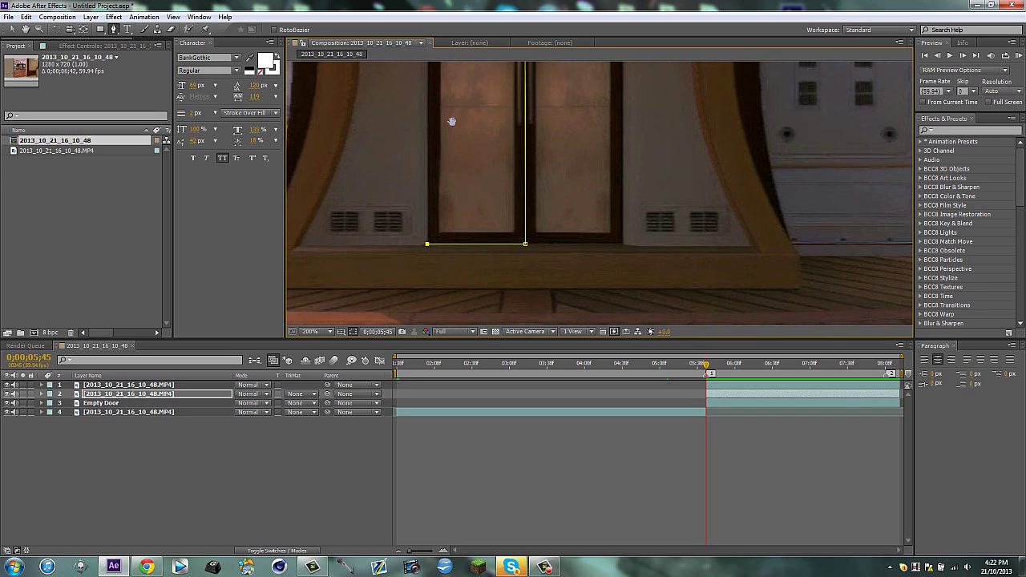
{"action": "left_click_drag", "start_coordinate": [452, 128], "coordinate": [467, 292]}
{"action": "left_click_drag", "start_coordinate": [458, 160], "coordinate": [454, 282]}
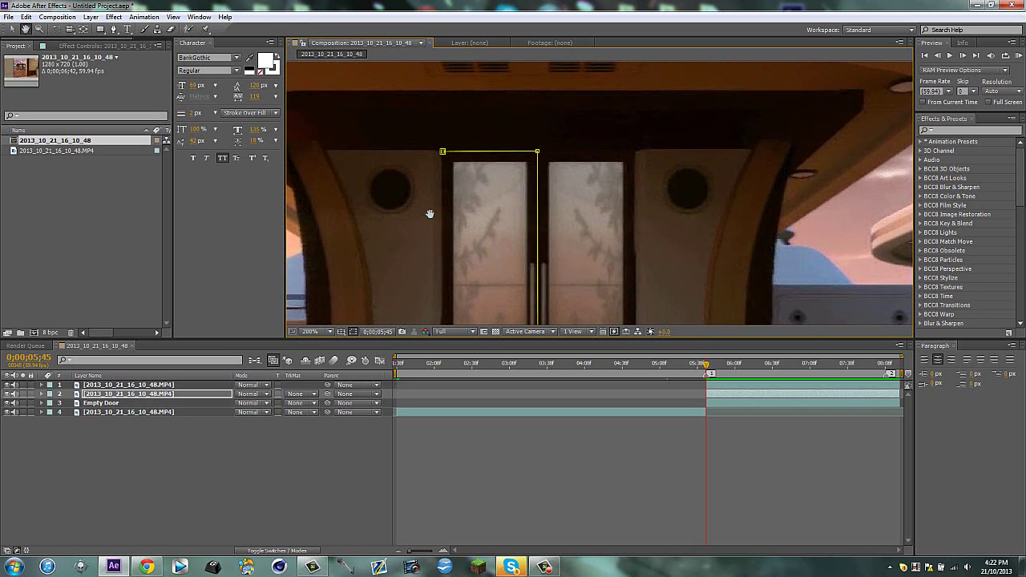
{"action": "left_click", "coordinate": [443, 153]}
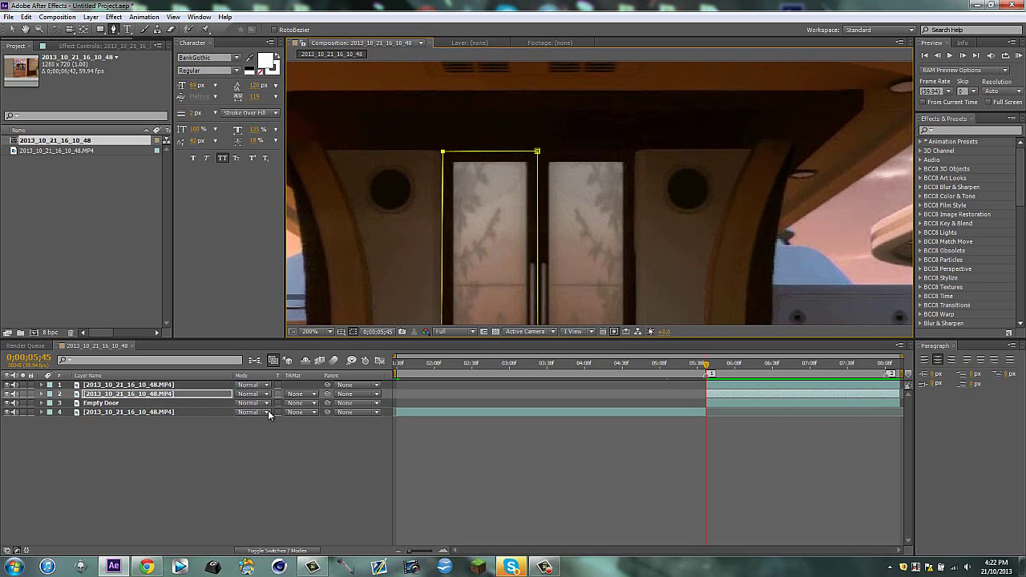
{"action": "scroll", "coordinate": [498, 255], "scroll_direction": "down", "scroll_amount": 2}
{"action": "scroll", "coordinate": [526, 234], "scroll_direction": "up", "scroll_amount": 1}
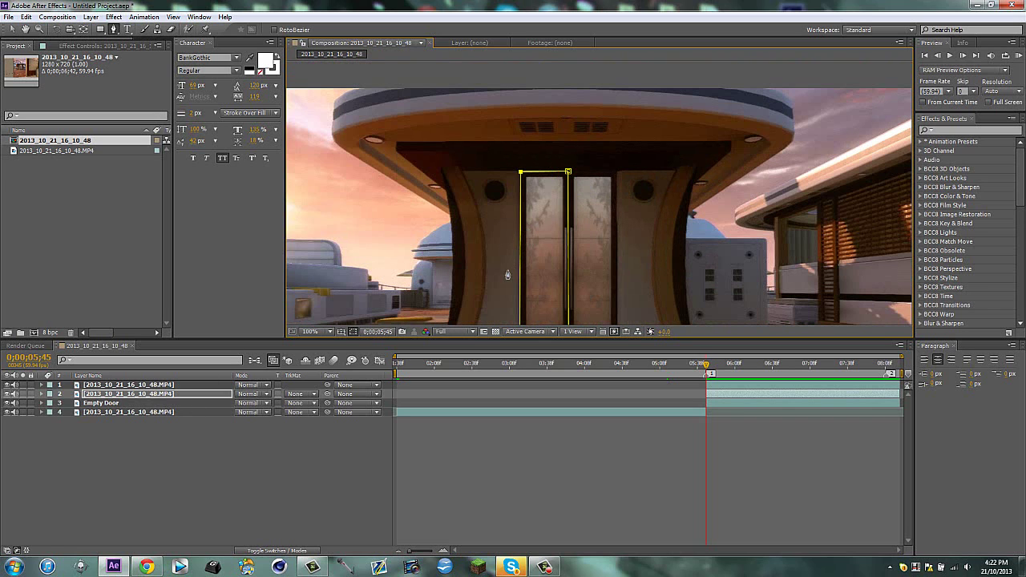
{"action": "left_click_drag", "start_coordinate": [506, 272], "coordinate": [487, 193]}
{"action": "key", "text": "ctrl+z"}
{"action": "key", "text": "space"}
{"action": "left_click_drag", "start_coordinate": [504, 232], "coordinate": [492, 147]}
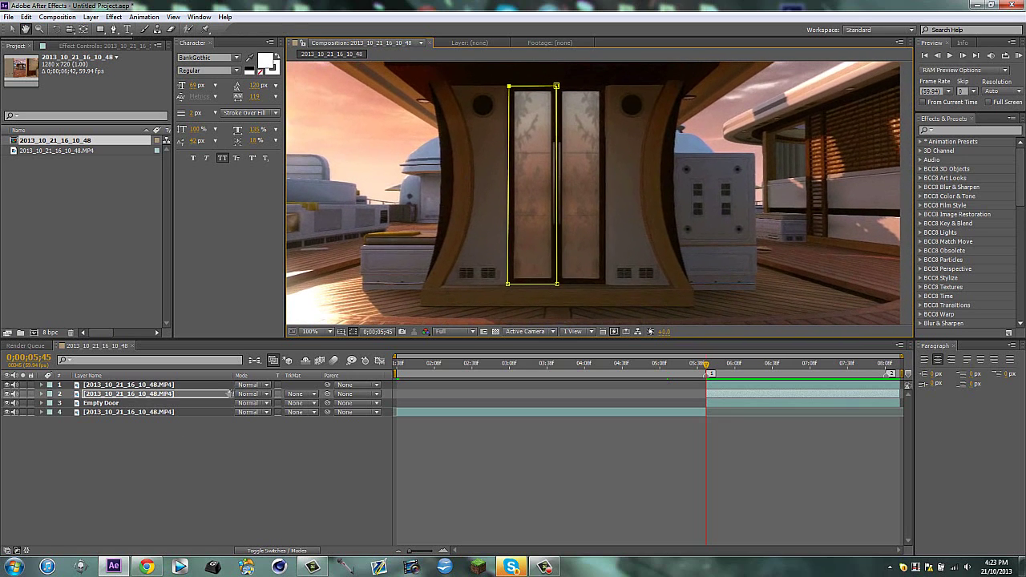
- Rename the masked layer "Left Door" and open its mask feather value for editing
{"action": "left_click", "coordinate": [147, 468]}
{"action": "left_click", "coordinate": [136, 396]}
{"action": "key", "text": "Return"}
{"action": "type", "text": "Left Door"}
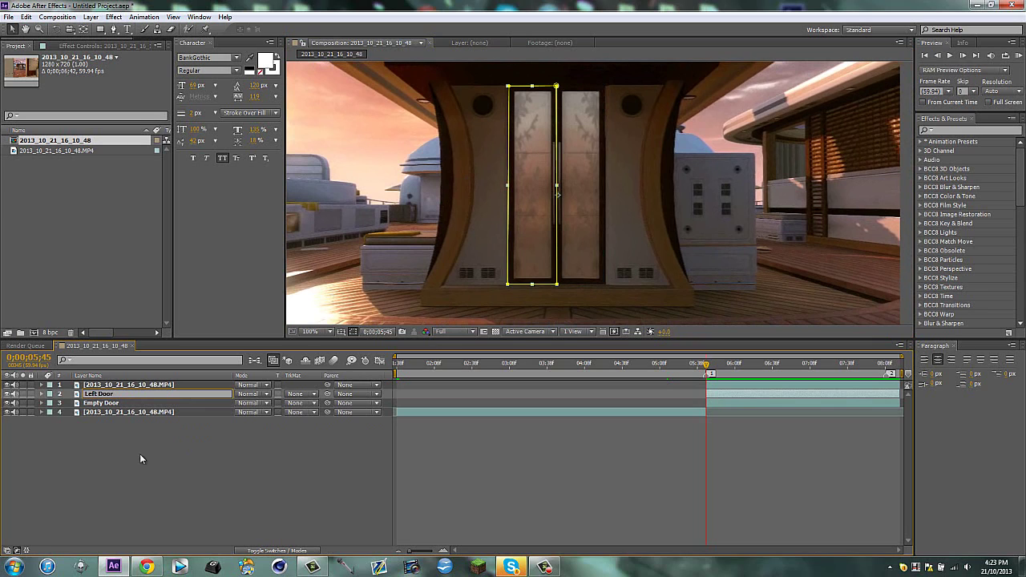
{"action": "left_click", "coordinate": [140, 454]}
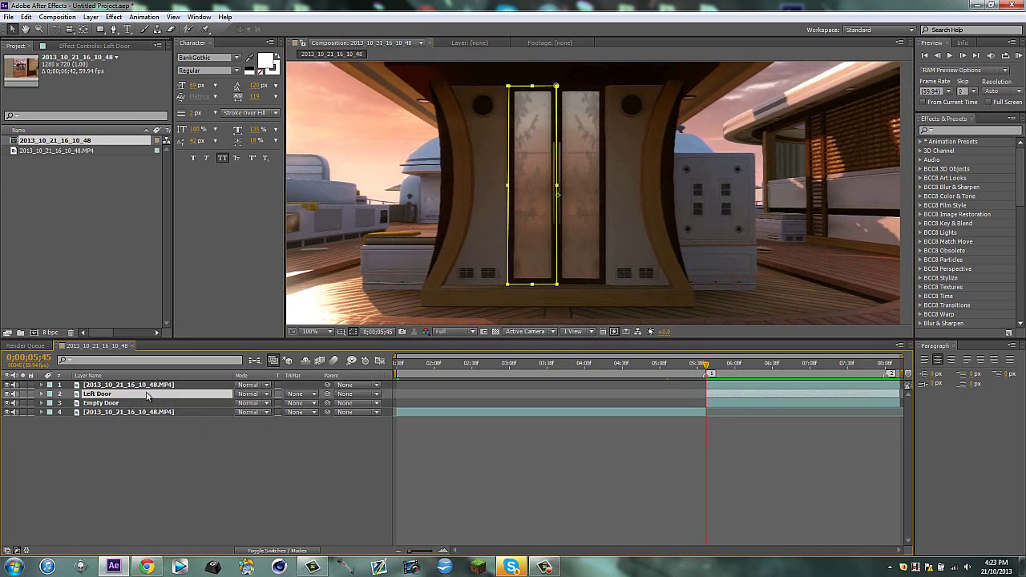
{"action": "key", "text": "f"}
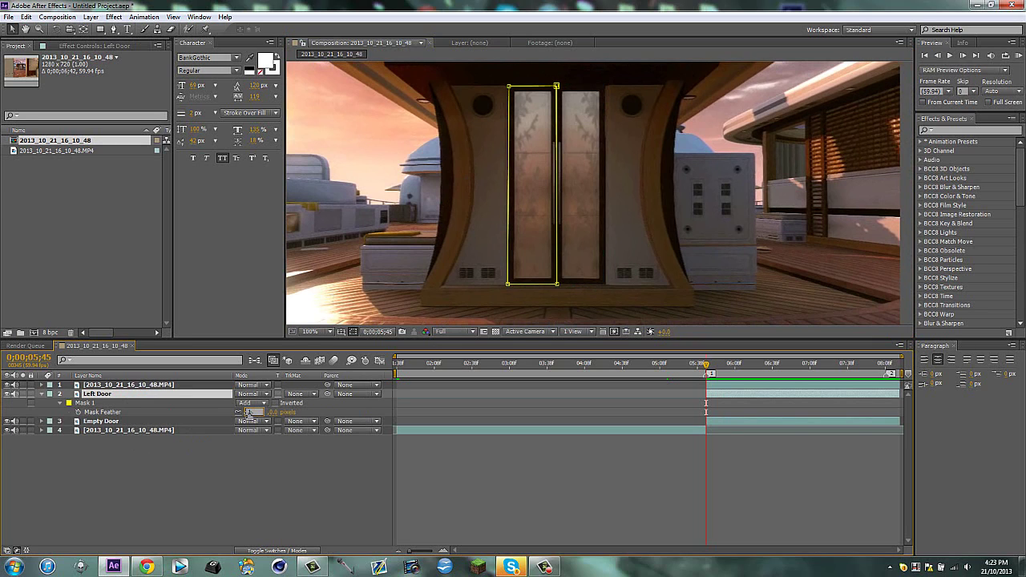
{"action": "key", "text": "f"}
{"action": "left_click", "coordinate": [259, 482]}
- Draw a closed four-point Pen mask around the right door on the uppermost frozen layer
{"action": "left_click", "coordinate": [121, 385]}
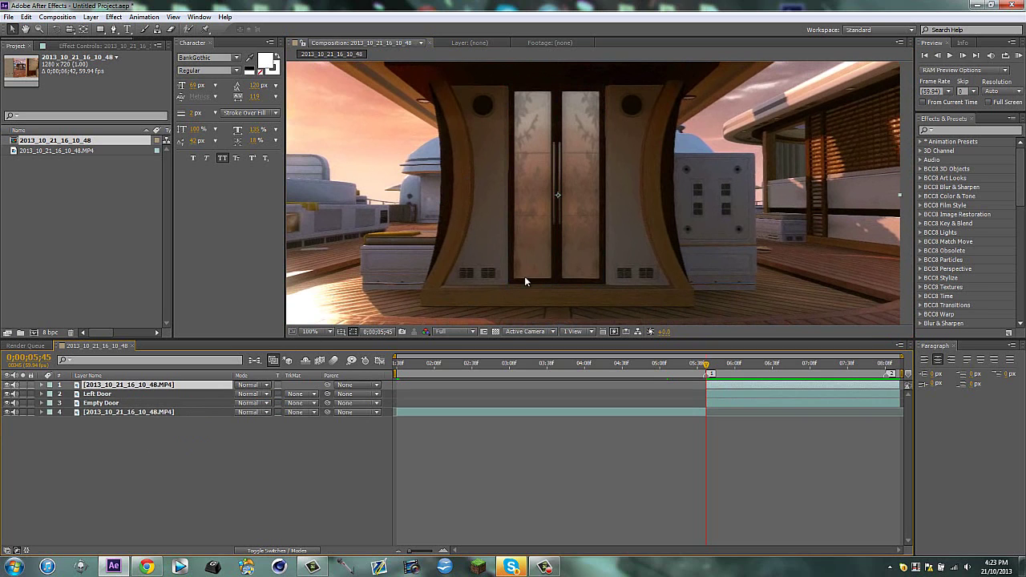
{"action": "scroll", "coordinate": [556, 222], "scroll_direction": "up", "scroll_amount": 1}
{"action": "left_click_drag", "start_coordinate": [556, 192], "coordinate": [504, 236]}
{"action": "scroll", "coordinate": [503, 233], "scroll_direction": "down", "scroll_amount": 1}
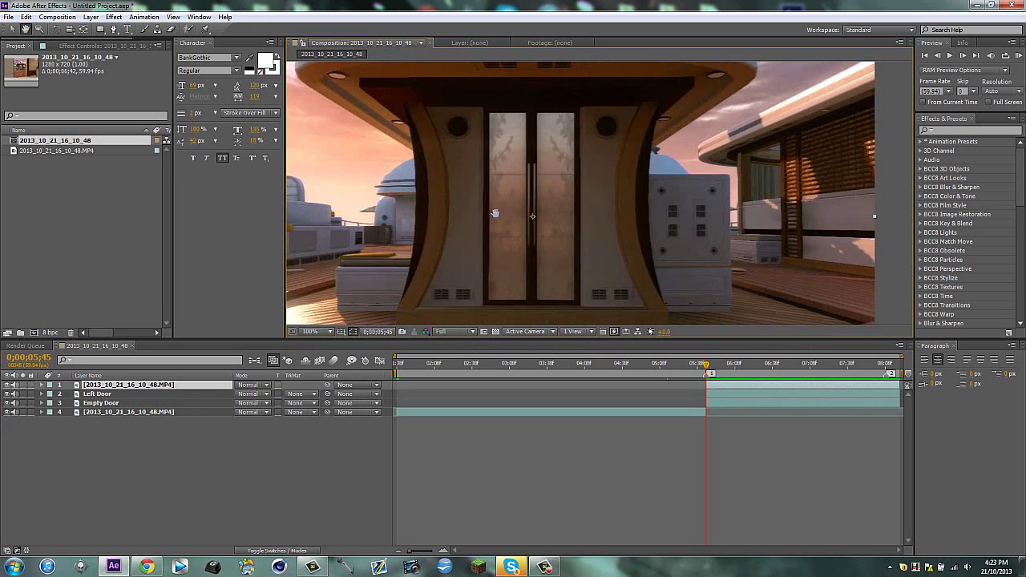
{"action": "left_click_drag", "start_coordinate": [517, 168], "coordinate": [486, 255]}
{"action": "scroll", "coordinate": [480, 215], "scroll_direction": "up", "scroll_amount": 1}
{"action": "key", "text": "g"}
{"action": "left_click", "coordinate": [487, 180]}
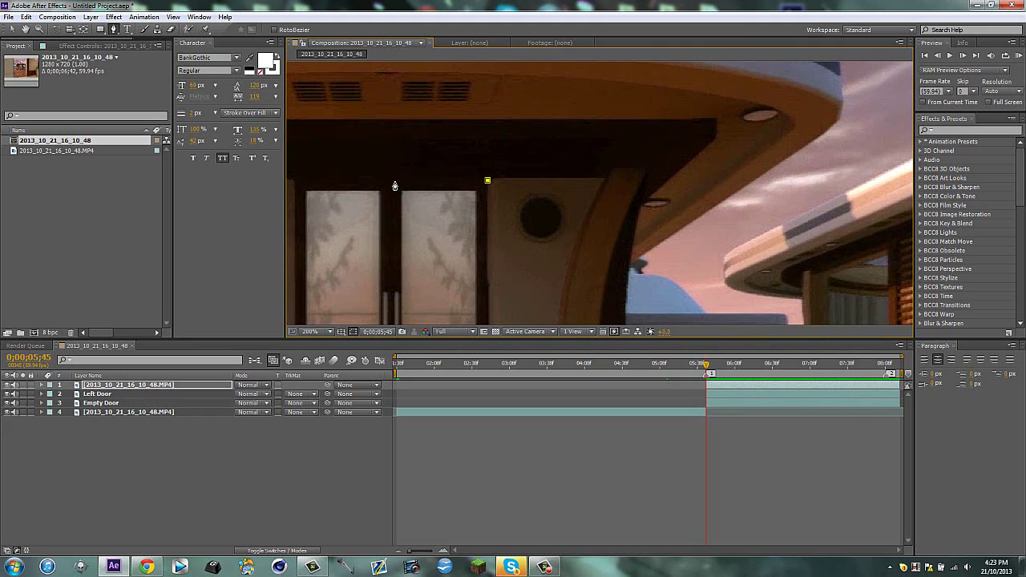
{"action": "left_click", "coordinate": [392, 181]}
{"action": "left_click_drag", "start_coordinate": [434, 263], "coordinate": [429, 153]}
{"action": "key", "text": "g"}
{"action": "left_click", "coordinate": [395, 276]}
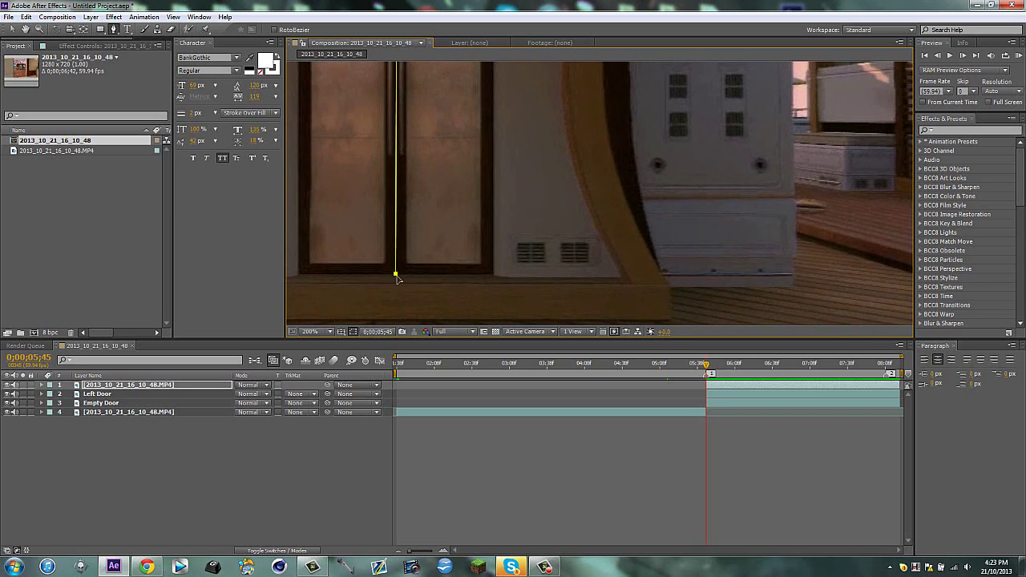
{"action": "left_click", "coordinate": [494, 275]}
{"action": "left_click_drag", "start_coordinate": [434, 156], "coordinate": [439, 299]}
{"action": "key", "text": "ctrl+z"}
{"action": "key", "text": "h"}
{"action": "left_click_drag", "start_coordinate": [449, 130], "coordinate": [464, 226]}
{"action": "key", "text": "g"}
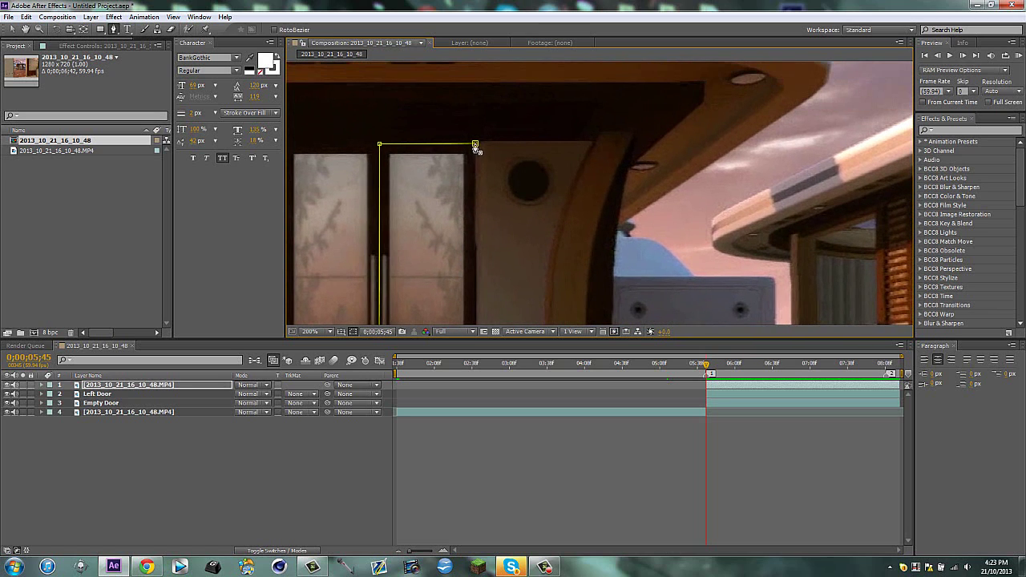
{"action": "left_click", "coordinate": [475, 145]}
{"action": "key", "text": "h"}
{"action": "scroll", "coordinate": [486, 203], "scroll_direction": "down", "scroll_amount": 1}
{"action": "left_click_drag", "start_coordinate": [500, 152], "coordinate": [510, 58]}
{"action": "scroll", "coordinate": [504, 198], "scroll_direction": "down", "scroll_amount": 4}
{"action": "scroll", "coordinate": [549, 202], "scroll_direction": "up", "scroll_amount": 2}
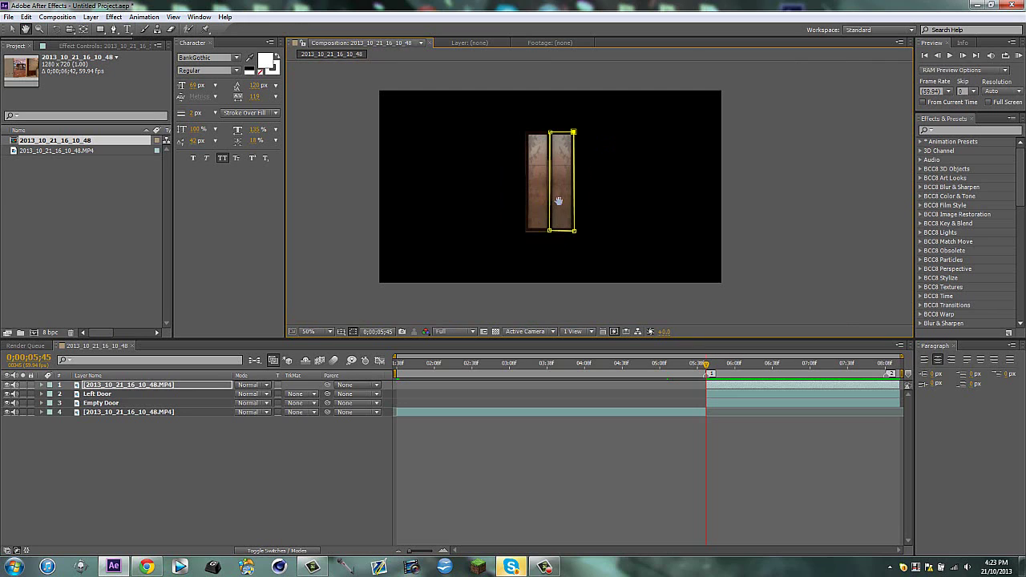
{"action": "left_click_drag", "start_coordinate": [508, 153], "coordinate": [479, 178]}
{"action": "left_click", "coordinate": [268, 502]}
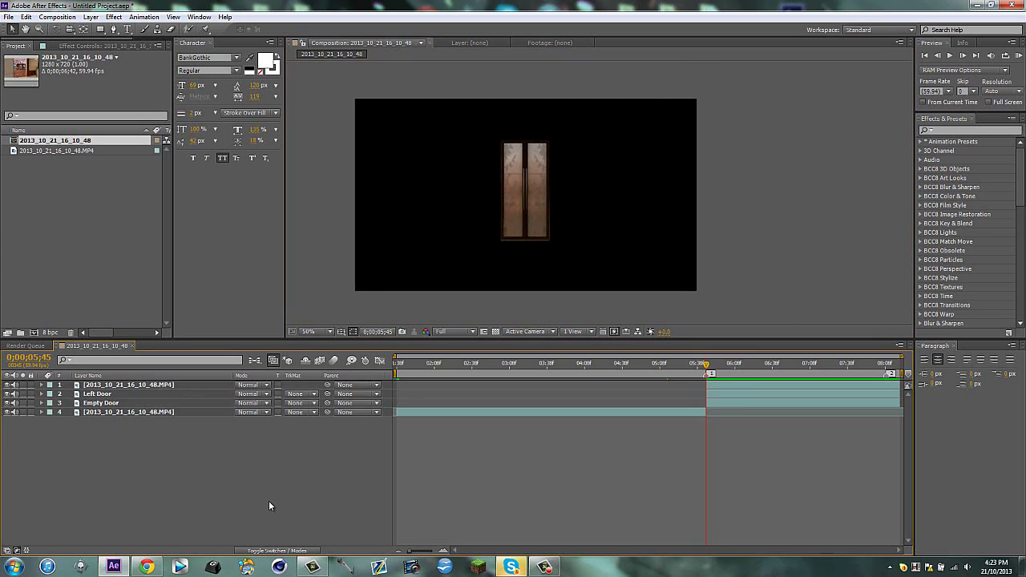
- Set the mask mode of the Empty Door layer to Subtract so the doors are cut out of the frame
{"action": "left_click", "coordinate": [108, 413]}
{"action": "left_click", "coordinate": [107, 403]}
{"action": "key", "text": "m"}
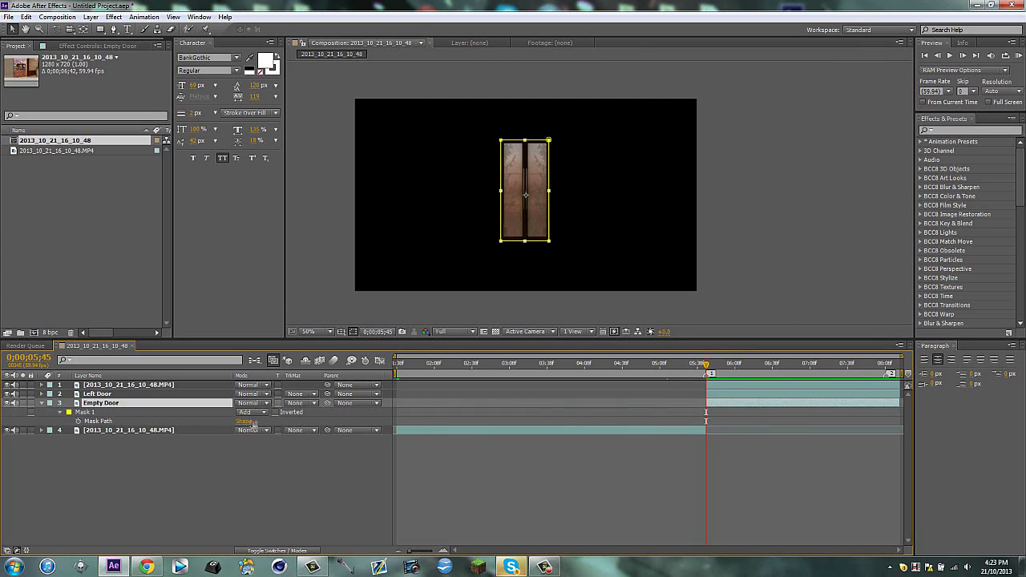
{"action": "left_click", "coordinate": [250, 411]}
{"action": "left_click", "coordinate": [271, 447]}
{"action": "key", "text": "m"}
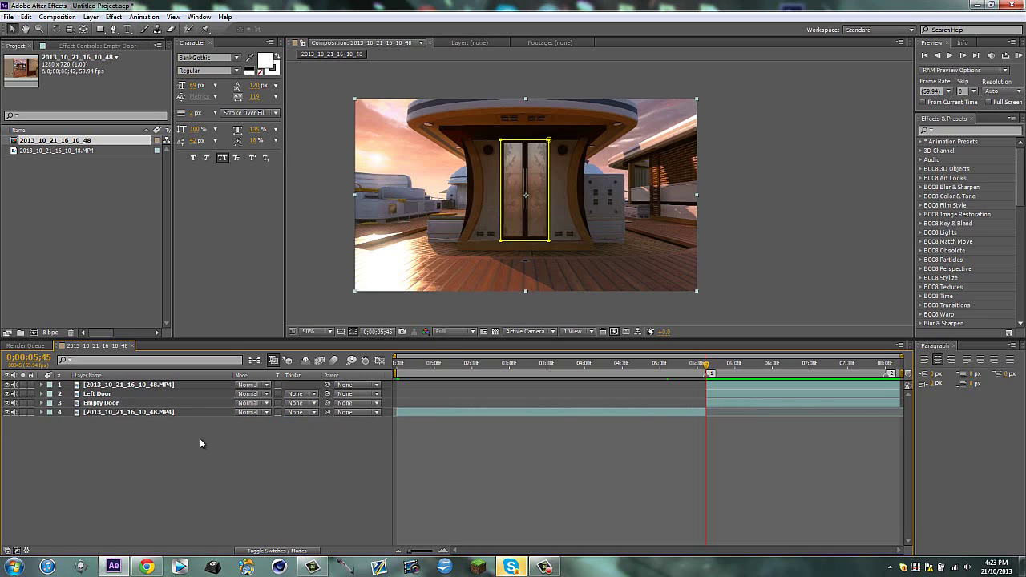
- Rename the uppermost masked layer "Right Door"
{"action": "left_click", "coordinate": [167, 385]}
{"action": "key", "text": "Return"}
{"action": "type", "text": "Right Door"}
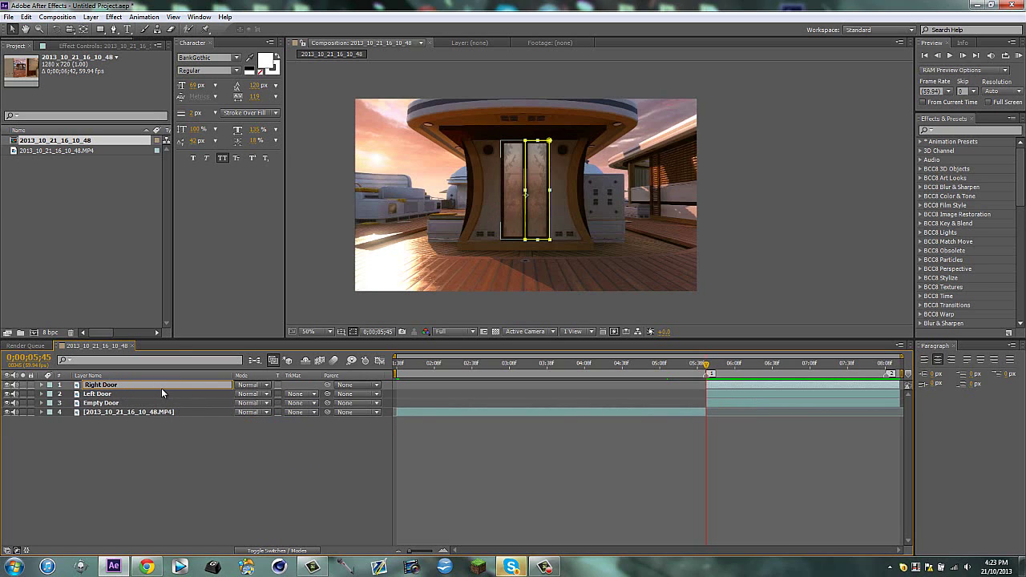
{"action": "key", "text": "Return"}
- Create an adjustment layer above all layers and trim its start to marker 1
{"action": "left_click", "coordinate": [104, 424]}
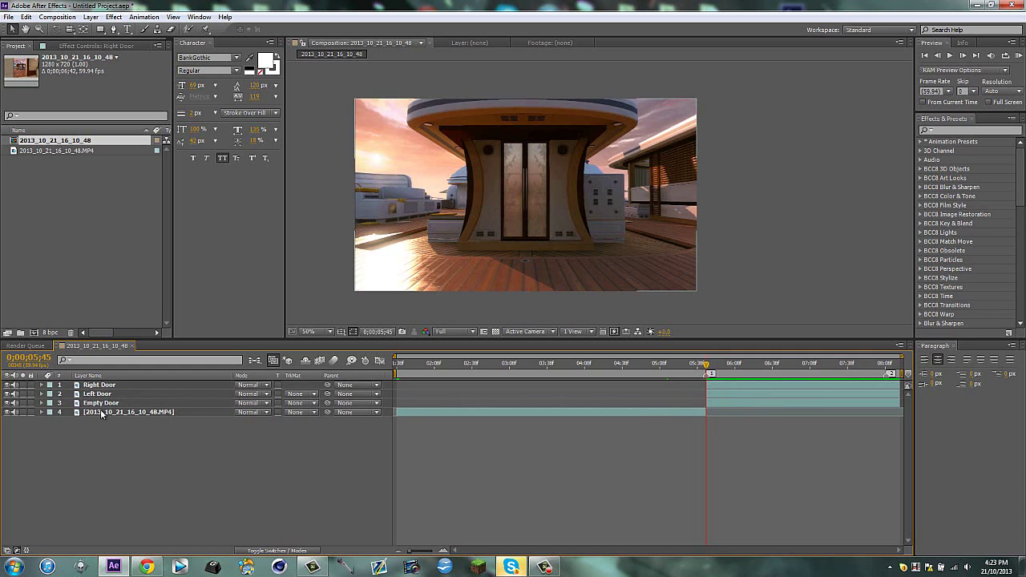
{"action": "key", "text": "ctrl+alt+y"}
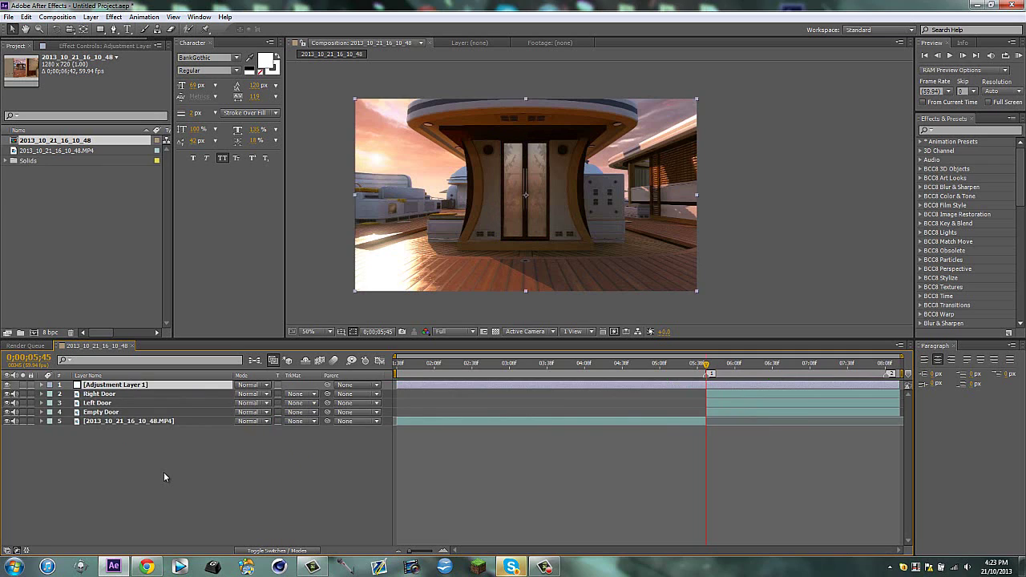
{"action": "key", "text": "alt+bracketleft"}
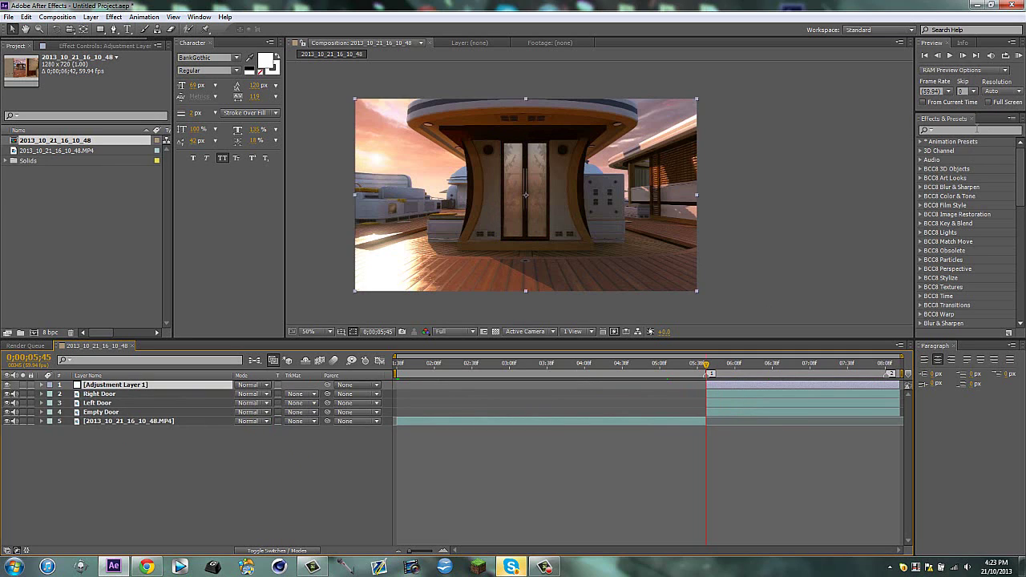
- Apply the Transform effect to the adjustment layer and enable keyframing for its Scale at marker 1
{"action": "left_click", "coordinate": [976, 130]}
{"action": "type", "text": "trans"}
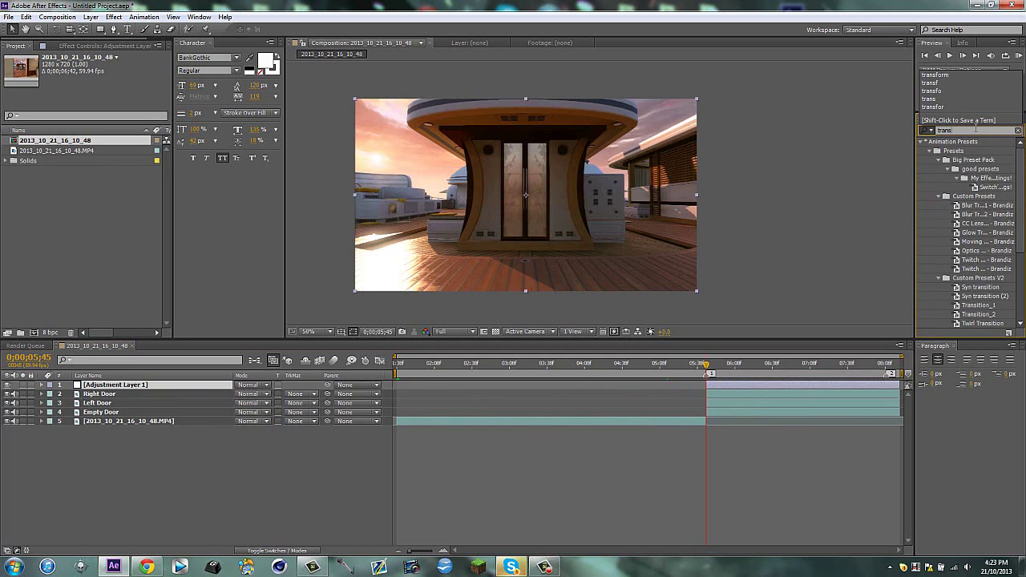
{"action": "type", "text": "form"}
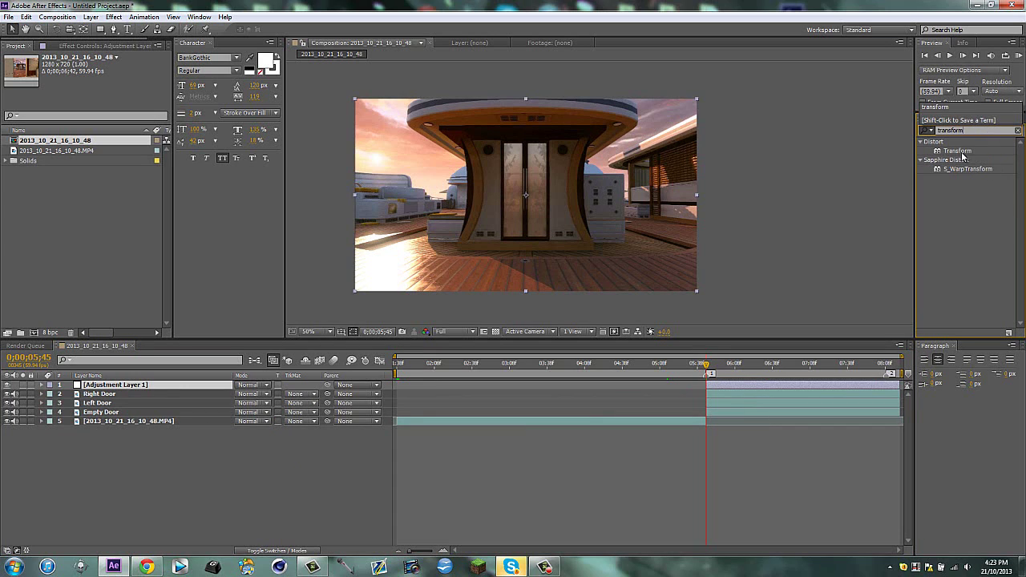
{"action": "left_click_drag", "start_coordinate": [957, 151], "coordinate": [525, 192]}
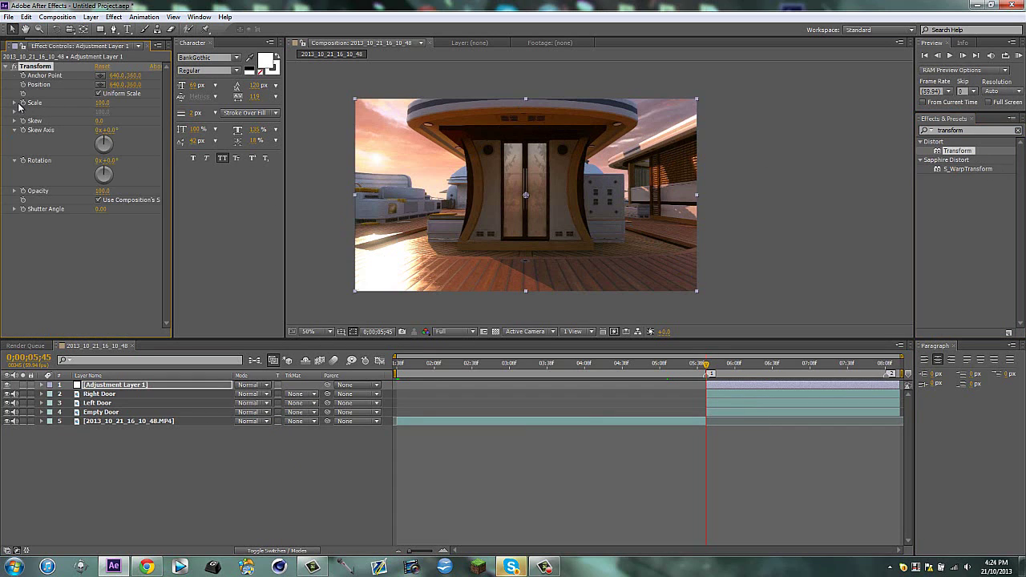
{"action": "left_click", "coordinate": [150, 432]}
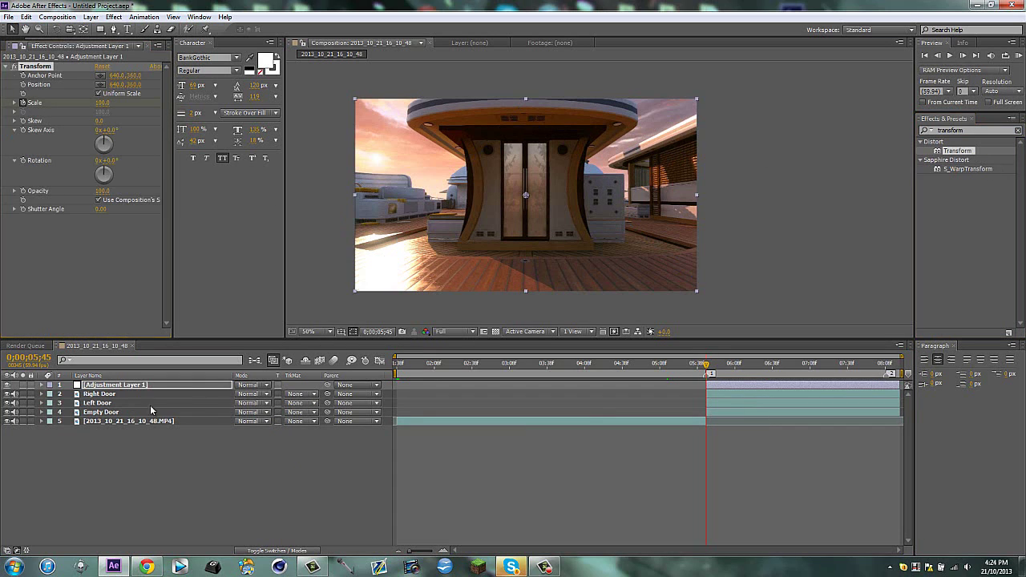
- Add starting Position keyframes at marker 1 to the Left Door and Right Door layers
{"action": "left_click", "coordinate": [105, 404]}
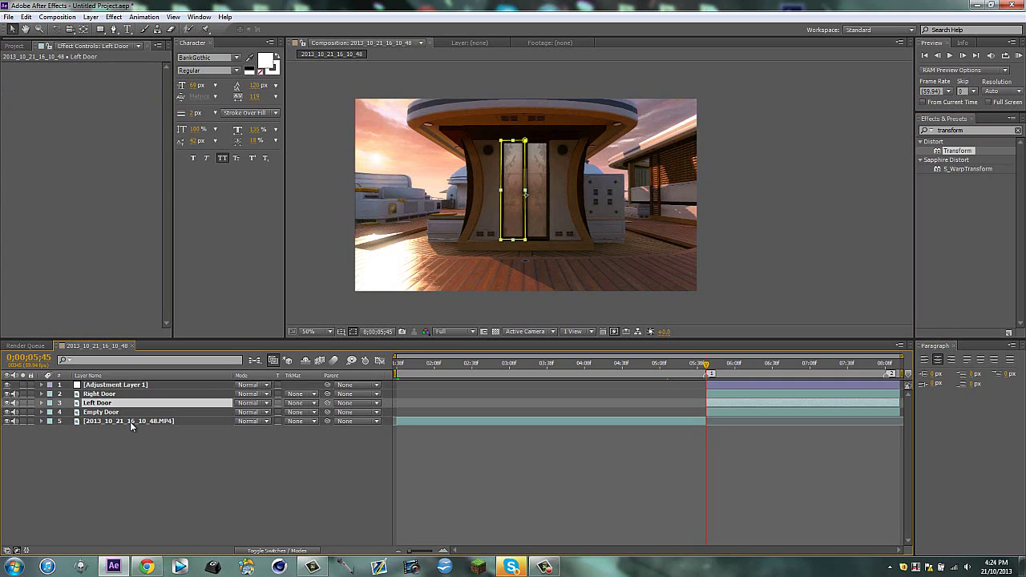
{"action": "key", "text": "p"}
{"action": "left_click", "coordinate": [69, 412]}
{"action": "left_click", "coordinate": [99, 394]}
{"action": "key", "text": "p"}
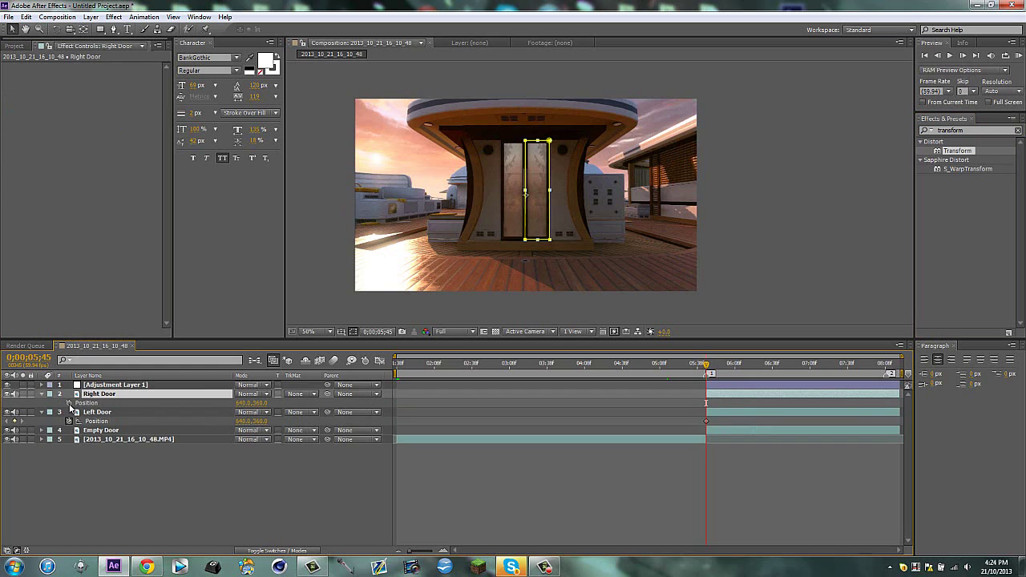
{"action": "left_click", "coordinate": [69, 403]}
{"action": "left_click", "coordinate": [123, 500]}
{"action": "left_click", "coordinate": [456, 484]}
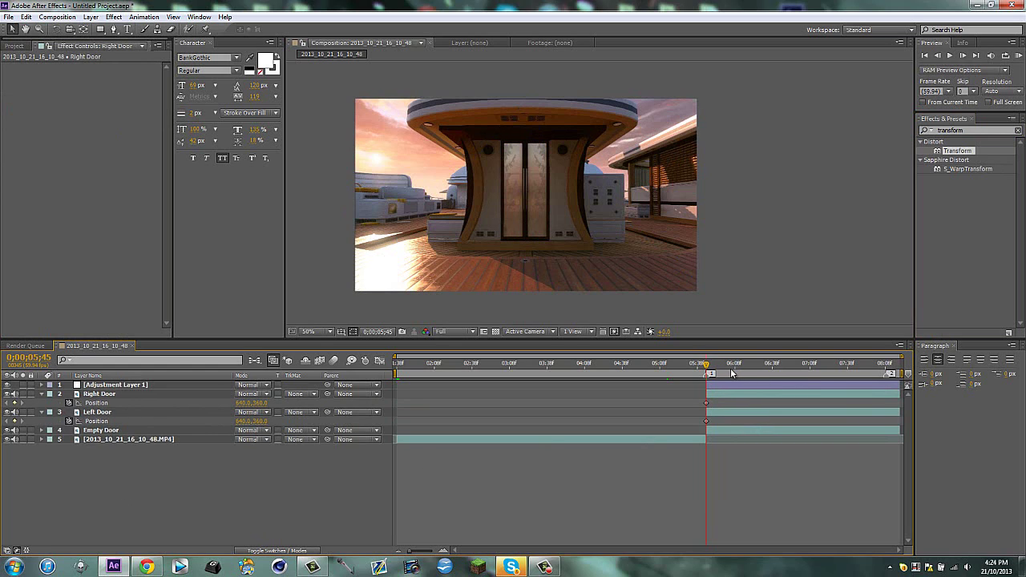
- Go to marker 2 and slide the Left Door layer sideways to a Position of about 581, 360
{"action": "key", "text": "space"}
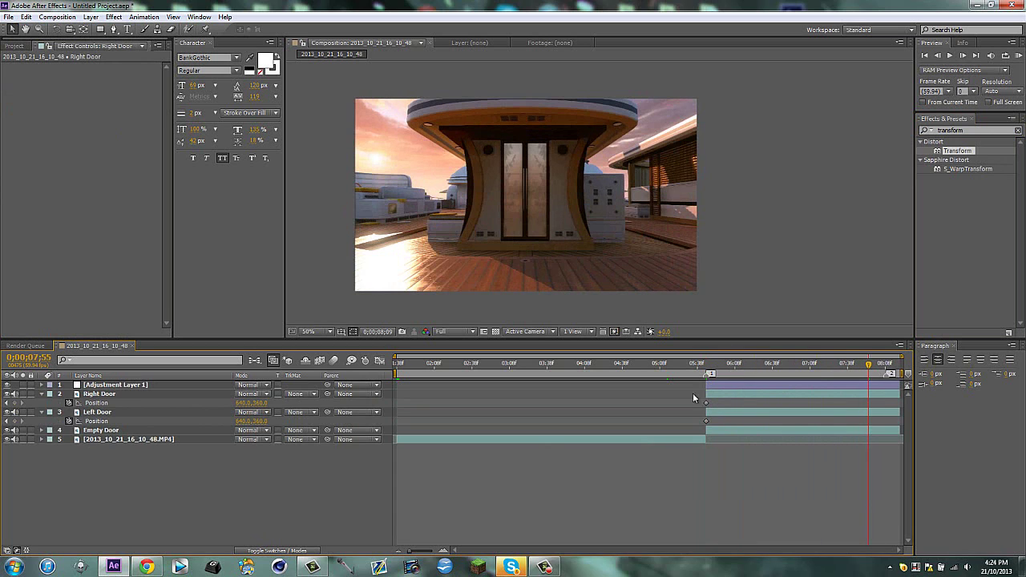
{"action": "left_click_drag", "start_coordinate": [241, 420], "coordinate": [194, 421]}
{"action": "scroll", "coordinate": [551, 215], "scroll_direction": "up", "scroll_amount": 2}
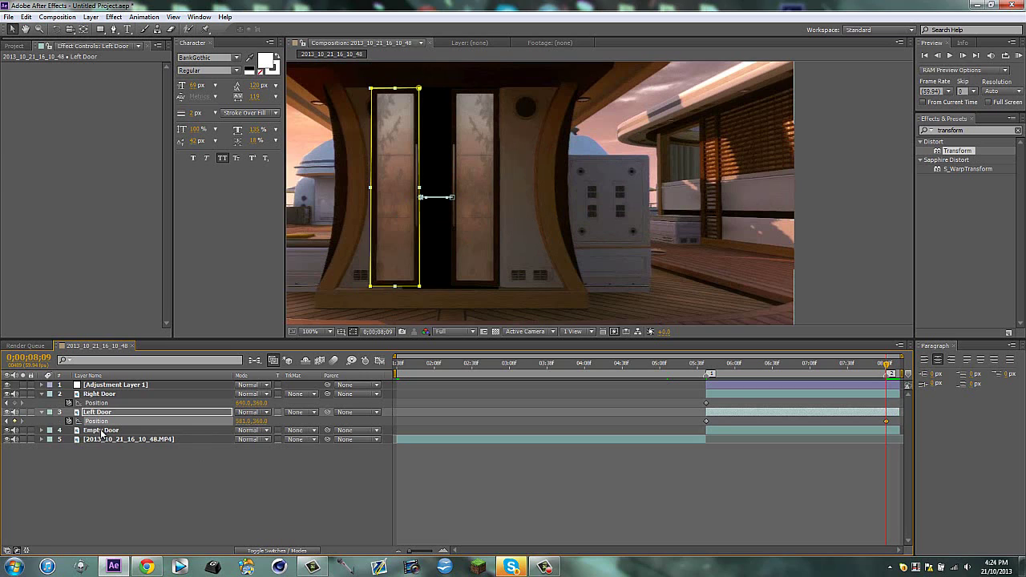
- Move the Empty Door layer above Right Door and set Left Door's Position at marker 2 to 546, 360
{"action": "left_click_drag", "start_coordinate": [101, 434], "coordinate": [101, 390]}
{"action": "left_click", "coordinate": [152, 490]}
{"action": "left_click_drag", "start_coordinate": [244, 431], "coordinate": [216, 431]}
{"action": "left_click", "coordinate": [244, 500]}
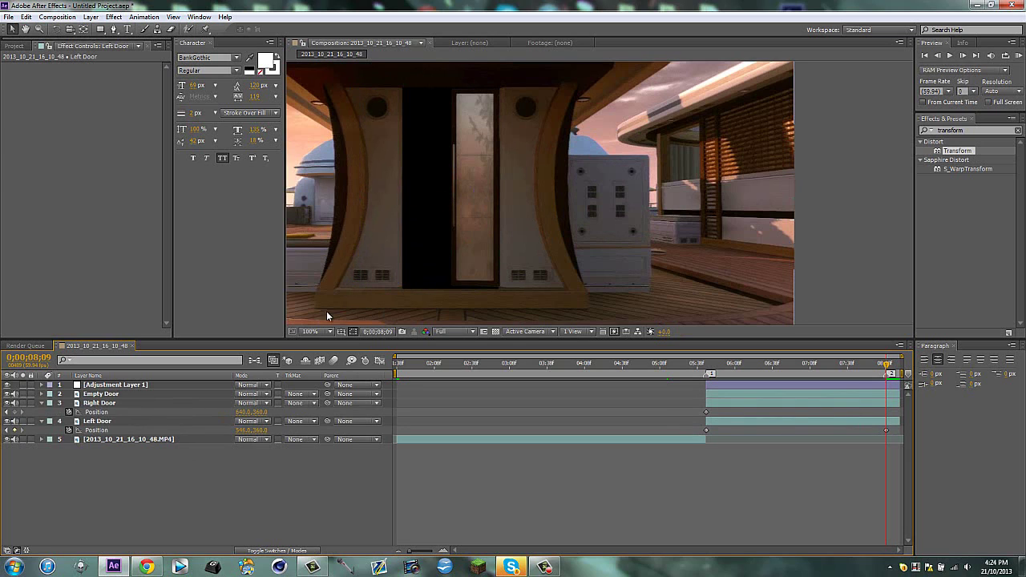
- Set Right Door's Position at marker 2 to 732, 360 and select that keyframe
{"action": "left_click_drag", "start_coordinate": [240, 412], "coordinate": [283, 406]}
{"action": "left_click", "coordinate": [277, 525]}
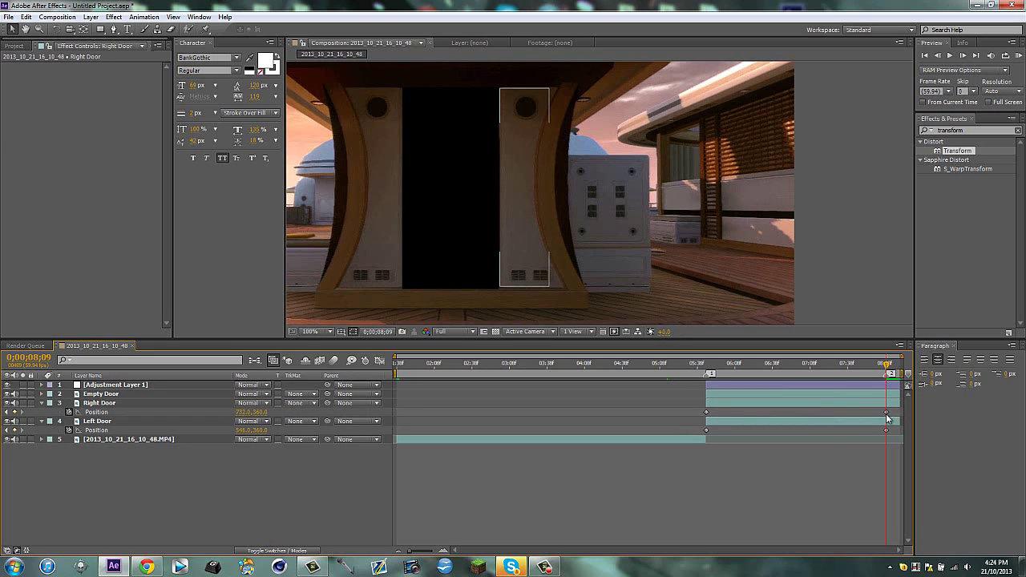
{"action": "left_click", "coordinate": [886, 412]}
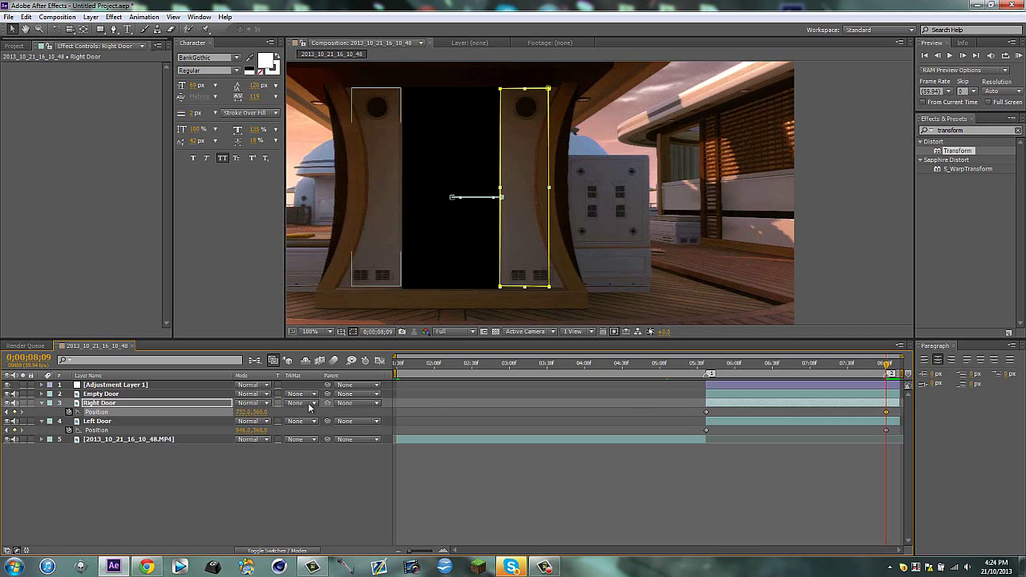
- Apply Easy Ease to the Position keyframes of the Right Door and Left Door layers at marker 2
{"action": "left_click", "coordinate": [886, 432], "text": "shift"}
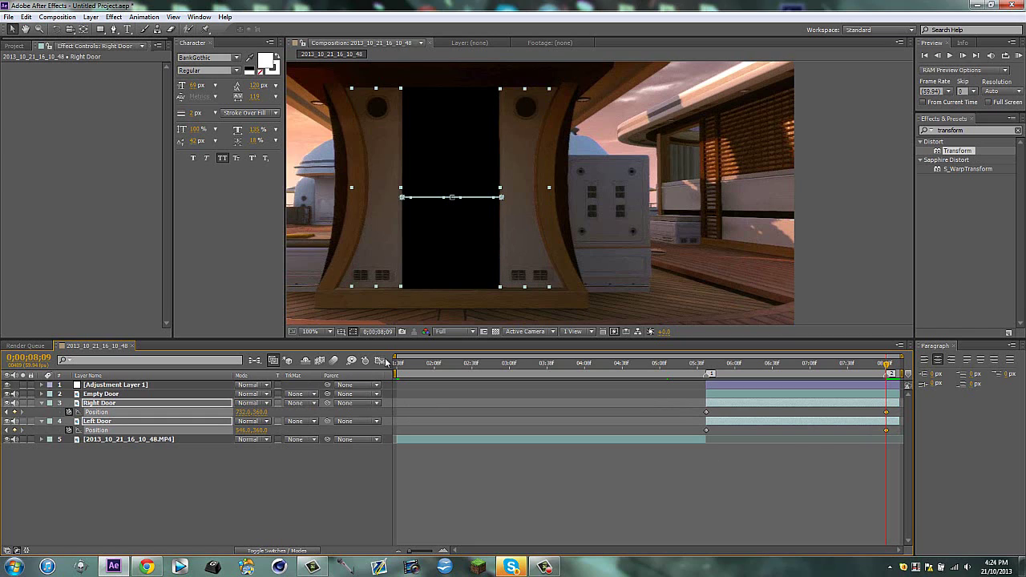
{"action": "key", "text": "shift+F3"}
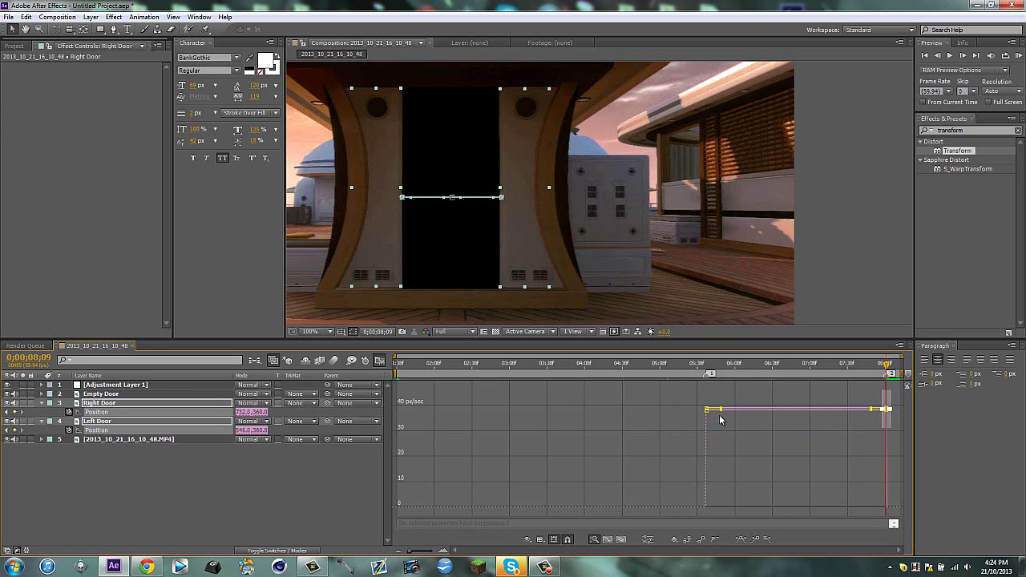
{"action": "left_click_drag", "start_coordinate": [394, 357], "coordinate": [688, 371]}
{"action": "left_click", "coordinate": [379, 360]}
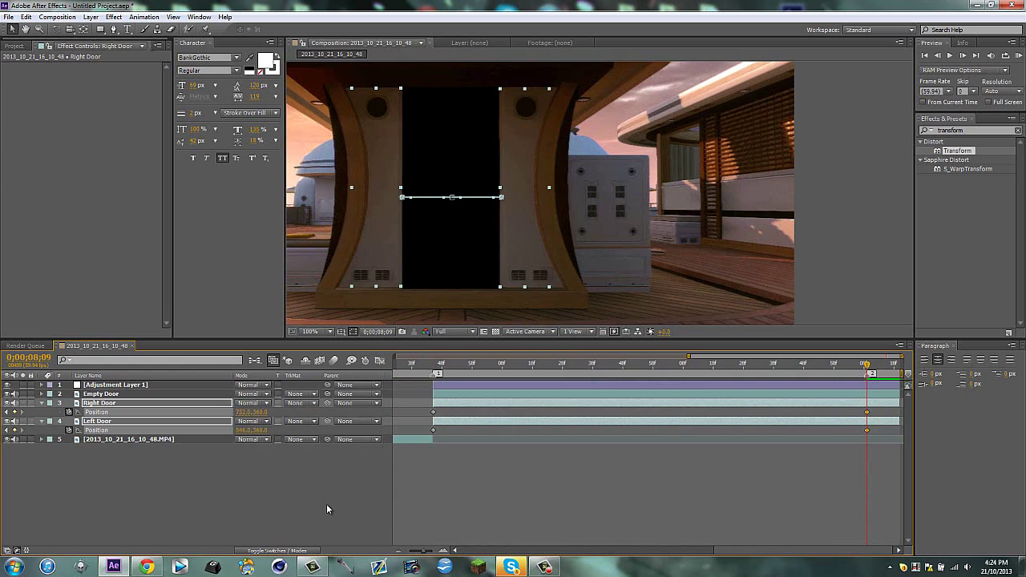
{"action": "left_click", "coordinate": [308, 500]}
{"action": "left_click", "coordinate": [868, 412]}
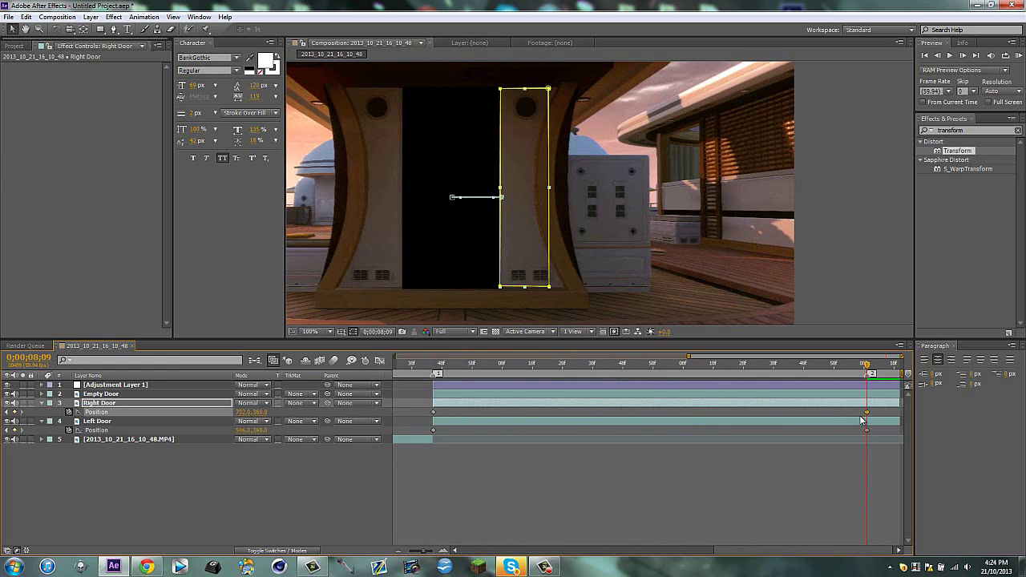
{"action": "key", "text": "F9"}
{"action": "left_click", "coordinate": [867, 432]}
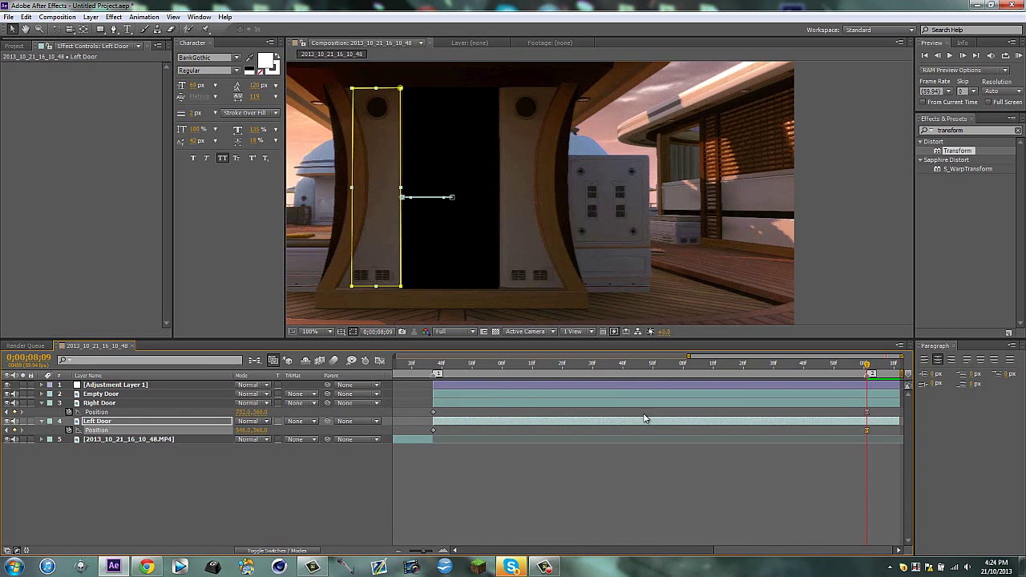
- Lengthen the incoming ease of the marker 2 Position keyframes in the speed graphs of Left Door and Right Door, giving a fast start and slow finish
{"action": "left_click", "coordinate": [379, 360]}
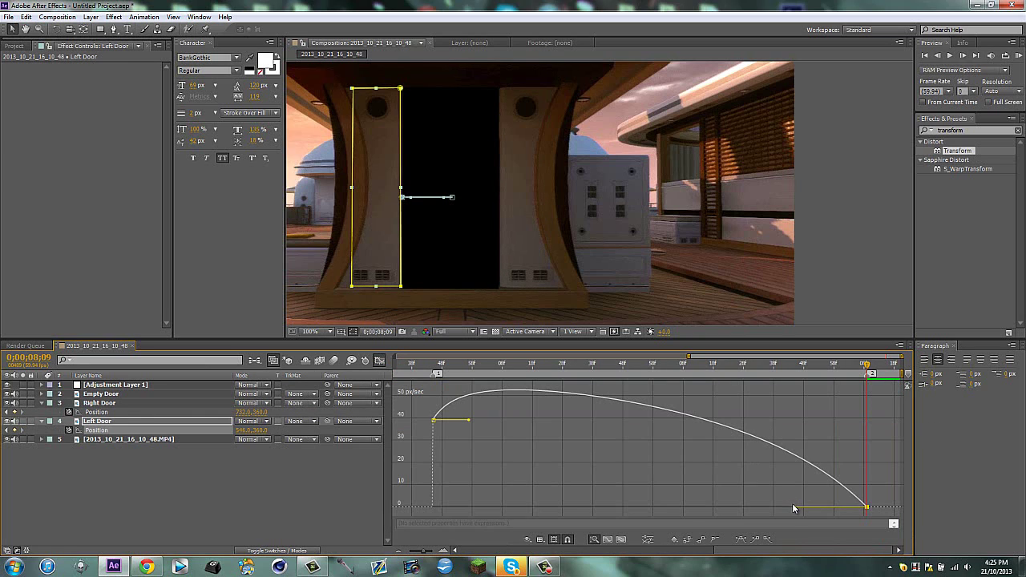
{"action": "left_click_drag", "start_coordinate": [793, 508], "coordinate": [569, 498]}
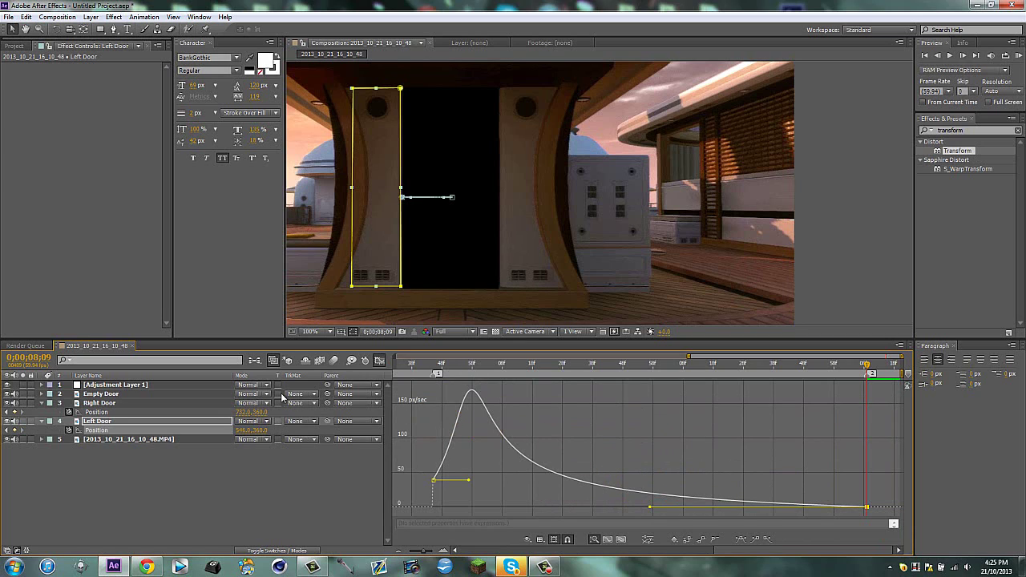
{"action": "left_click", "coordinate": [95, 404]}
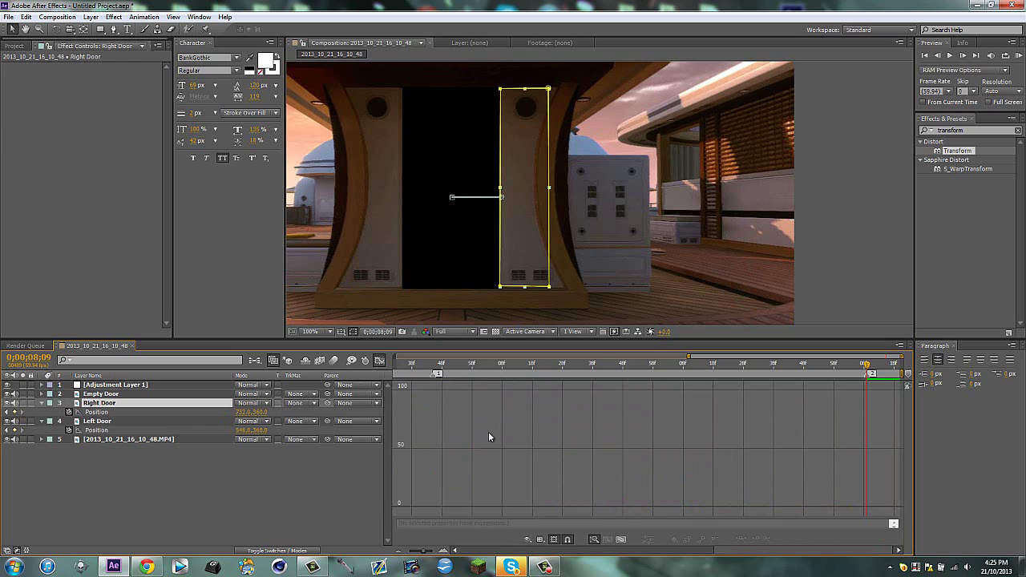
{"action": "left_click", "coordinate": [380, 361]}
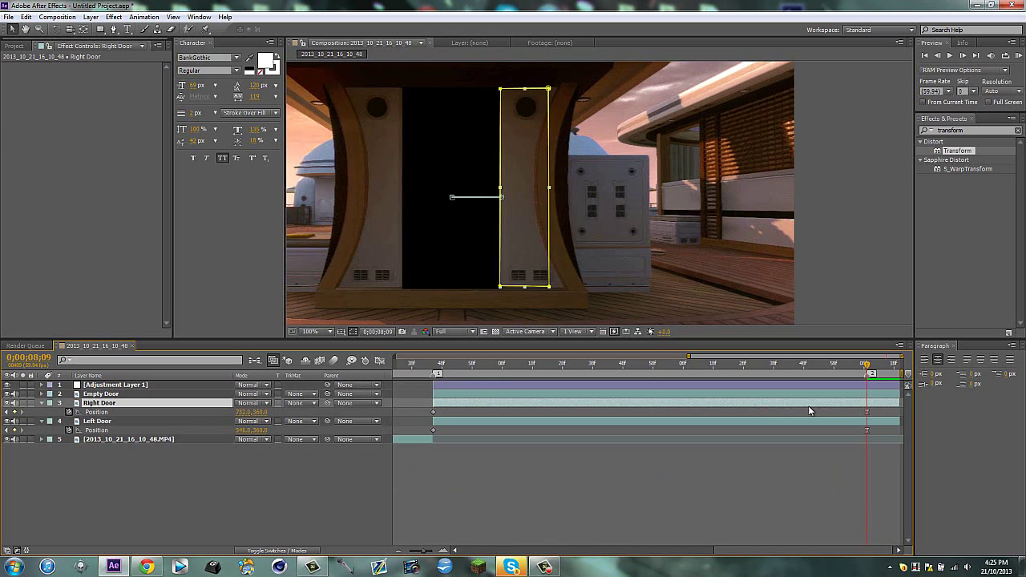
{"action": "left_click", "coordinate": [865, 413]}
{"action": "left_click", "coordinate": [380, 361]}
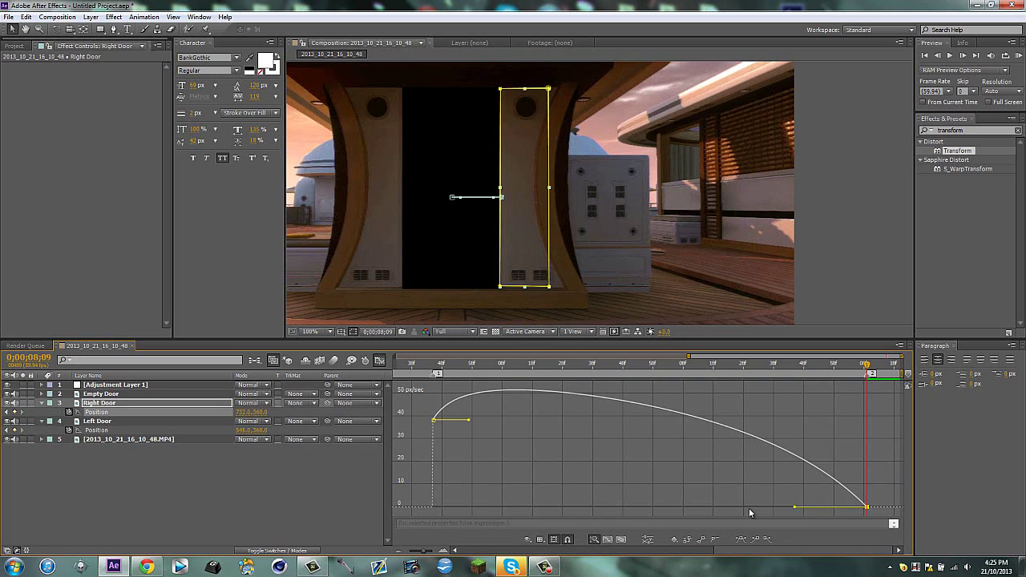
{"action": "left_click_drag", "start_coordinate": [739, 508], "coordinate": [577, 505]}
{"action": "left_click", "coordinate": [379, 361]}
{"action": "left_click", "coordinate": [361, 461]}
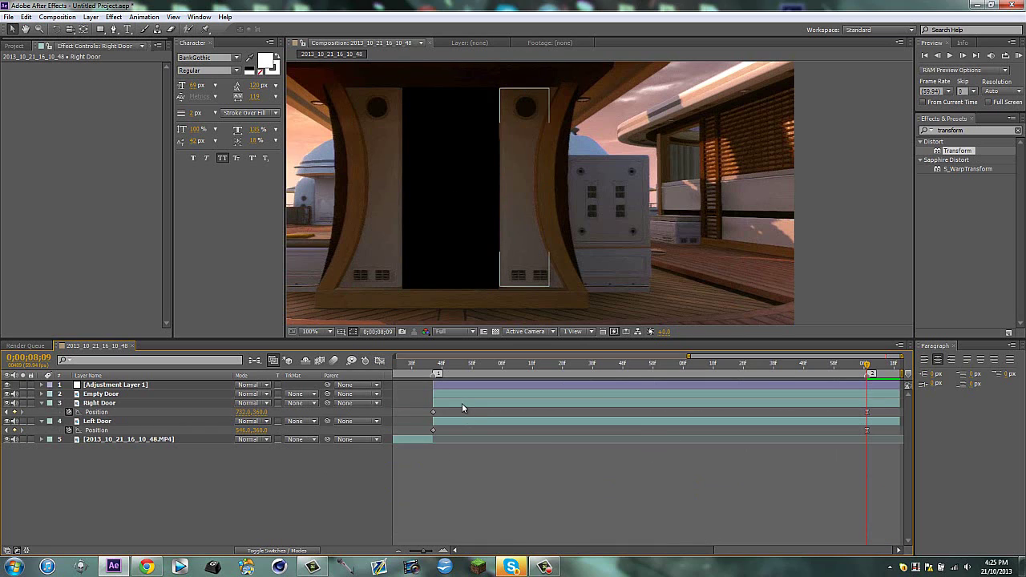
- Collapse the revealed Position properties of the Right Door and Left Door layers
{"action": "left_click", "coordinate": [461, 404]}
{"action": "key", "text": "ctrl+alt+t"}
{"action": "key", "text": "u"}
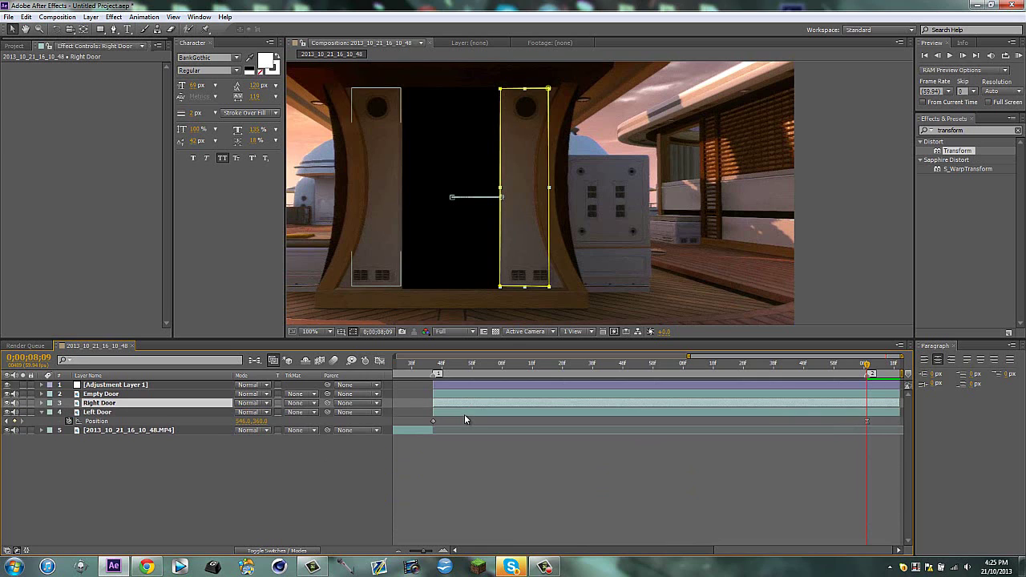
{"action": "left_click", "coordinate": [464, 413]}
{"action": "key", "text": "u"}
{"action": "key", "text": "u"}
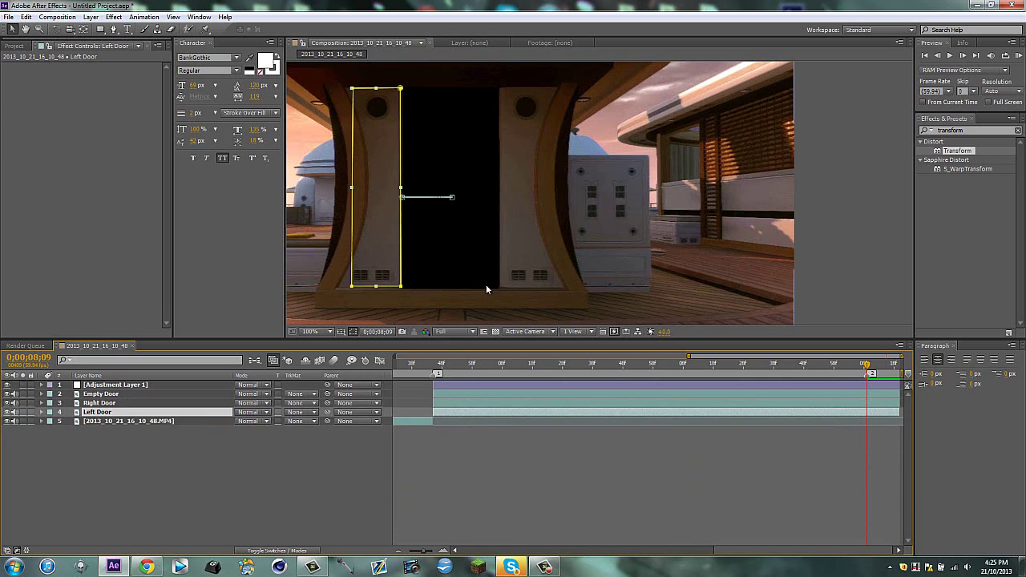
- Turn on the transparency grid and inspect the opening between the slid-open doors
{"action": "key", "text": "h"}
{"action": "scroll", "coordinate": [513, 239], "scroll_direction": "down", "scroll_amount": 1}
{"action": "left_click_drag", "start_coordinate": [512, 239], "coordinate": [545, 243]}
{"action": "key", "text": "v"}
{"action": "left_click", "coordinate": [222, 487]}
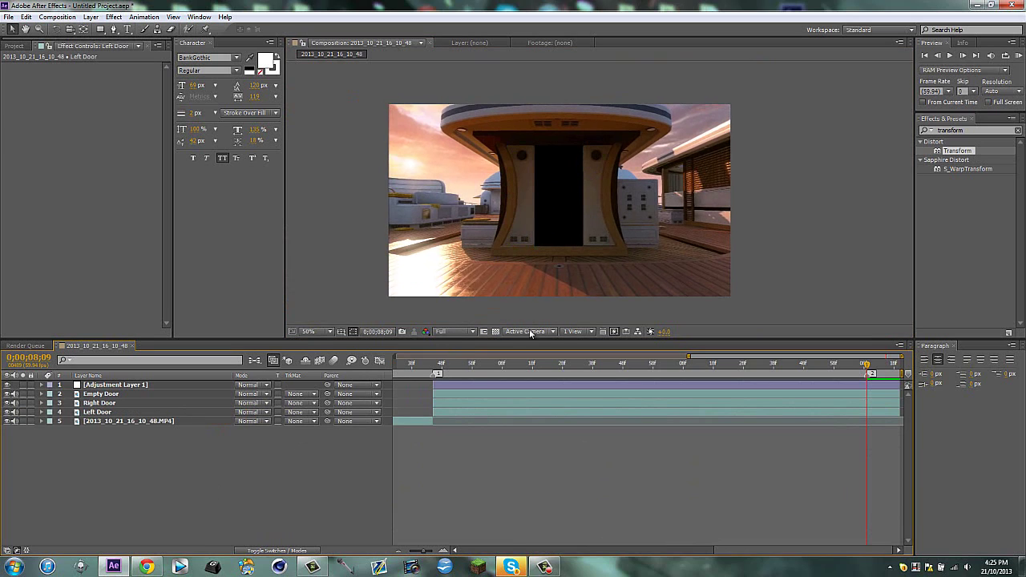
{"action": "left_click", "coordinate": [496, 331]}
{"action": "left_click", "coordinate": [496, 331]}
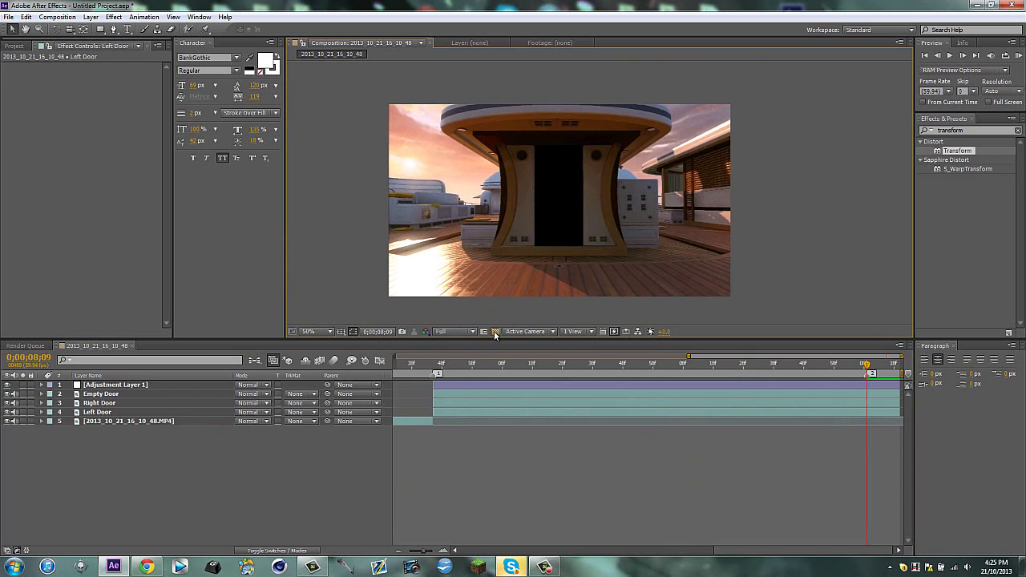
{"action": "left_click", "coordinate": [172, 531]}
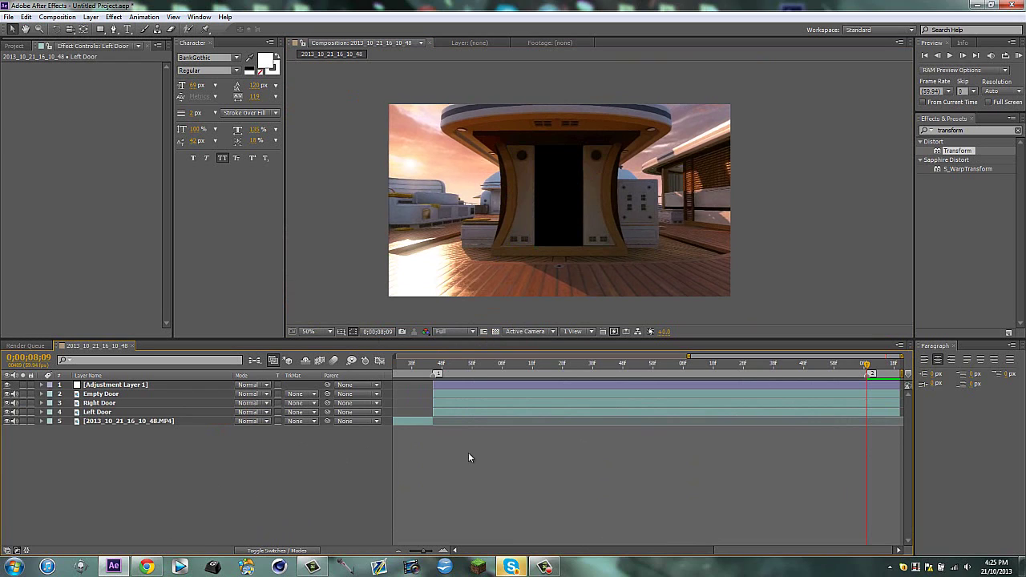
{"action": "left_click", "coordinate": [496, 331]}
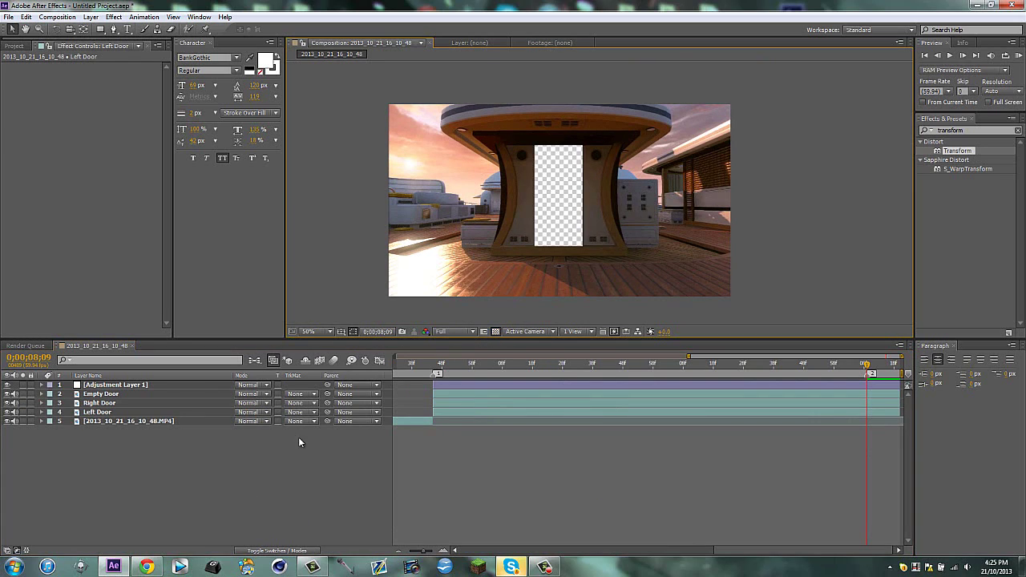
{"action": "scroll", "coordinate": [591, 185], "scroll_direction": "up", "scroll_amount": 2}
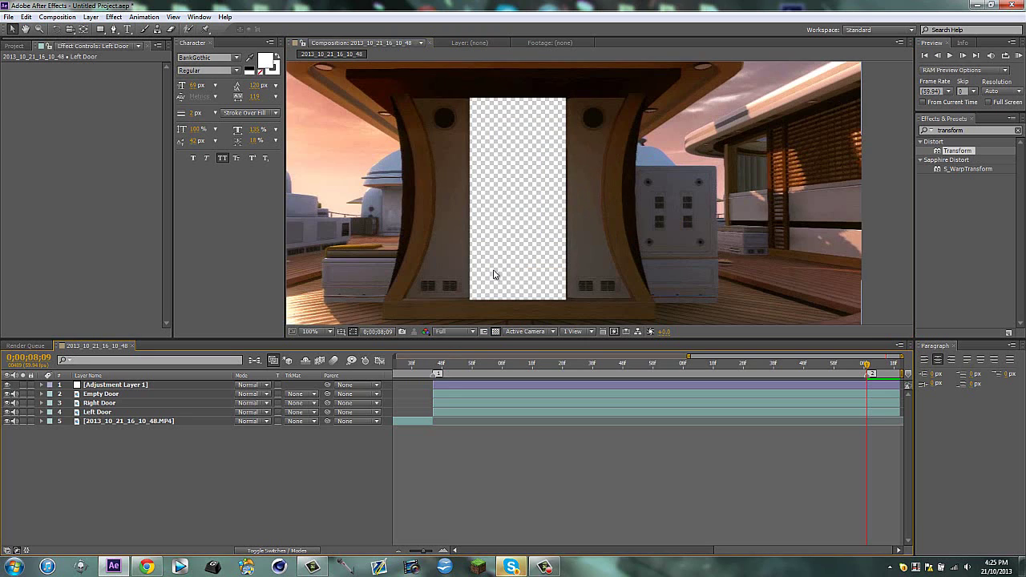
{"action": "scroll", "coordinate": [494, 274], "scroll_direction": "down", "scroll_amount": 2}
- Keyframe the Transform effect's Position at Adjustment Layer 1's start, and set Scale to 620 and Position to 640, 402 at marker 2
{"action": "left_click", "coordinate": [701, 384]}
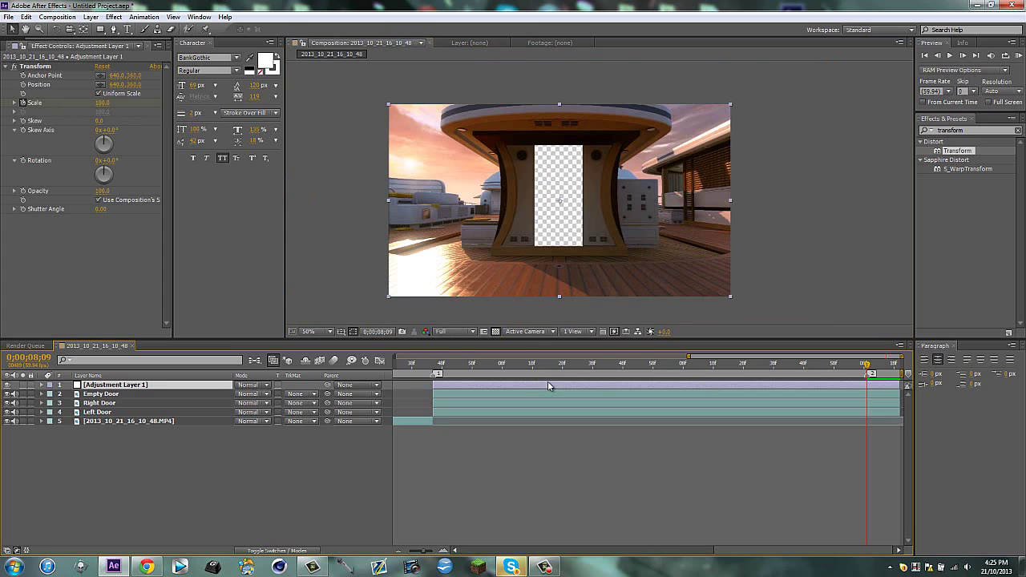
{"action": "key", "text": "i"}
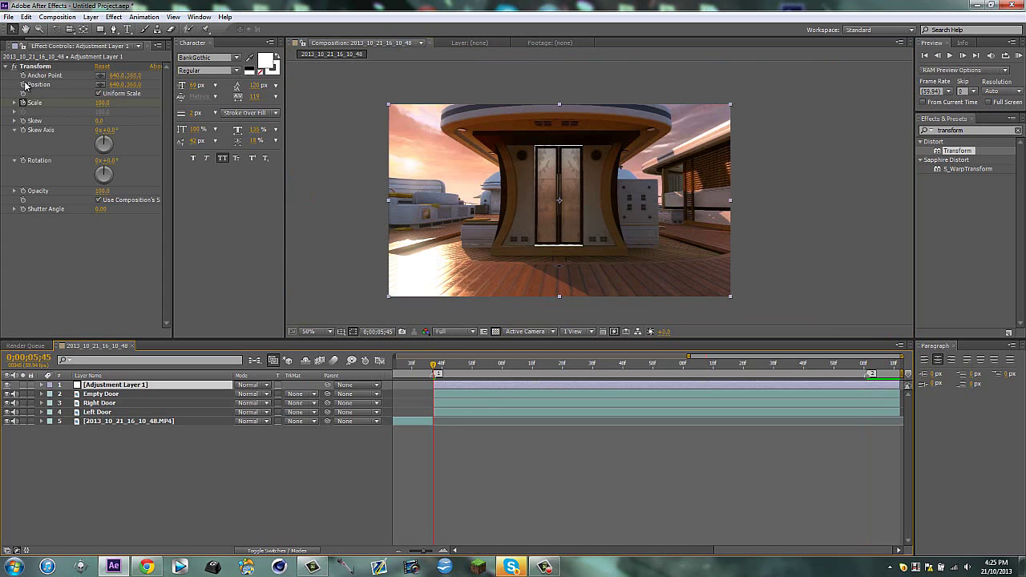
{"action": "left_click", "coordinate": [23, 84]}
{"action": "key", "text": "2"}
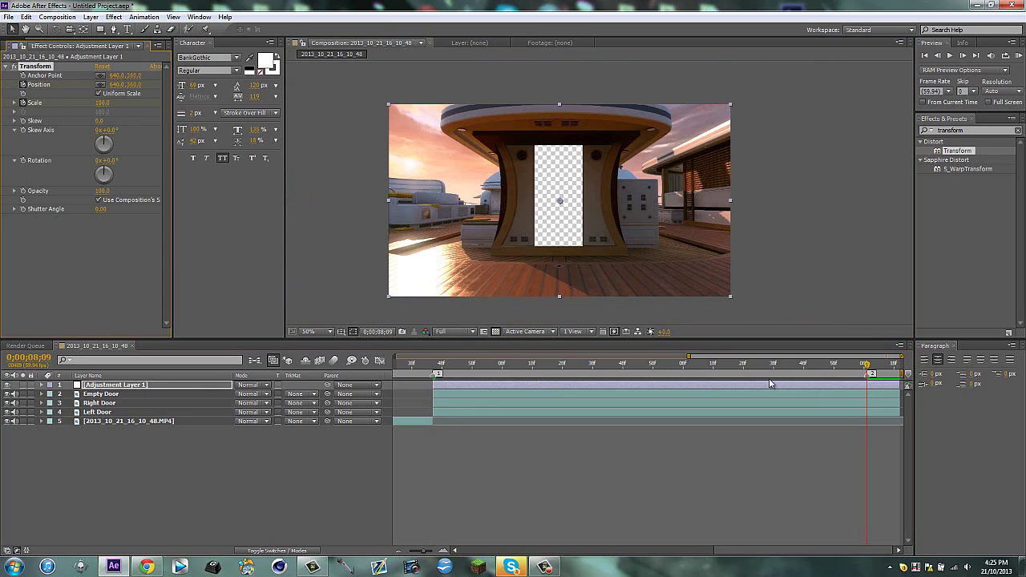
{"action": "mouse_move", "coordinate": [110, 102]}
{"action": "left_mouse_down"}
{"action": "mouse_move", "coordinate": [144, 87]}
{"action": "mouse_move", "coordinate": [170, 92]}
{"action": "mouse_move", "coordinate": [121, 88]}
{"action": "mouse_move", "coordinate": [135, 97]}
{"action": "mouse_move", "coordinate": [125, 86]}
{"action": "mouse_move", "coordinate": [99, 94]}
{"action": "mouse_move", "coordinate": [246, 86]}
{"action": "left_mouse_up"}
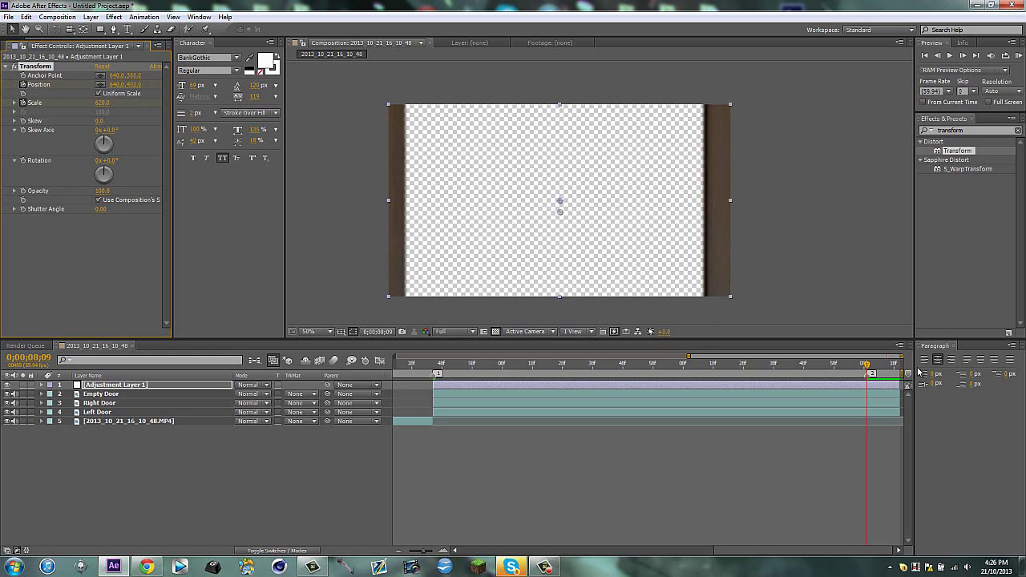
- Move Adjustment Layer 1's end keyframes to 0;00;08;19 and enlarge the zoom there to a Scale of about 732 with Position 654, 460
{"action": "key", "text": "u"}
{"action": "left_click_drag", "start_coordinate": [866, 365], "coordinate": [896, 416]}
{"action": "left_click", "coordinate": [794, 474]}
{"action": "left_click", "coordinate": [879, 385]}
{"action": "left_click_drag", "start_coordinate": [106, 103], "coordinate": [121, 95]}
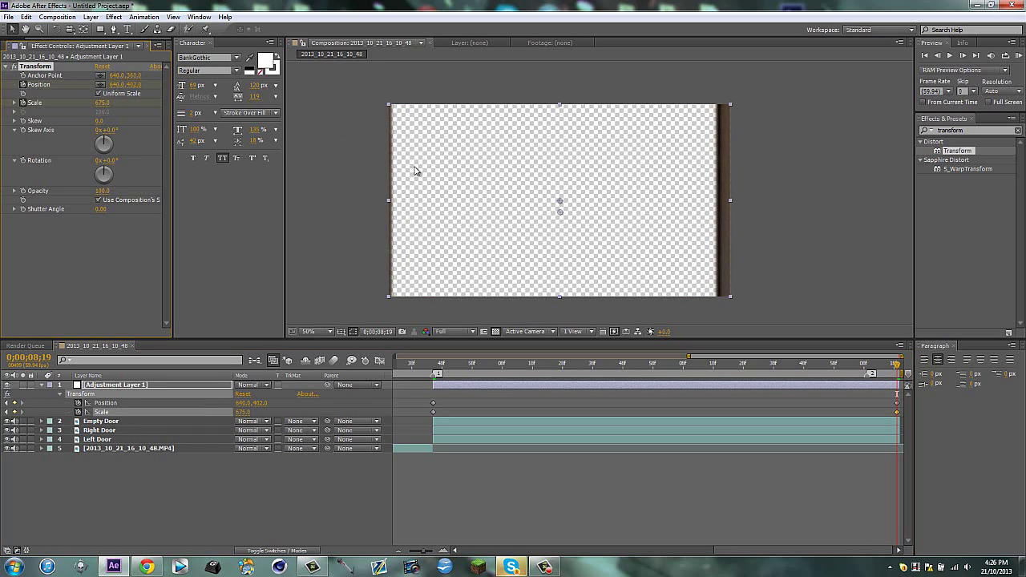
{"action": "left_click_drag", "start_coordinate": [113, 84], "coordinate": [138, 85]}
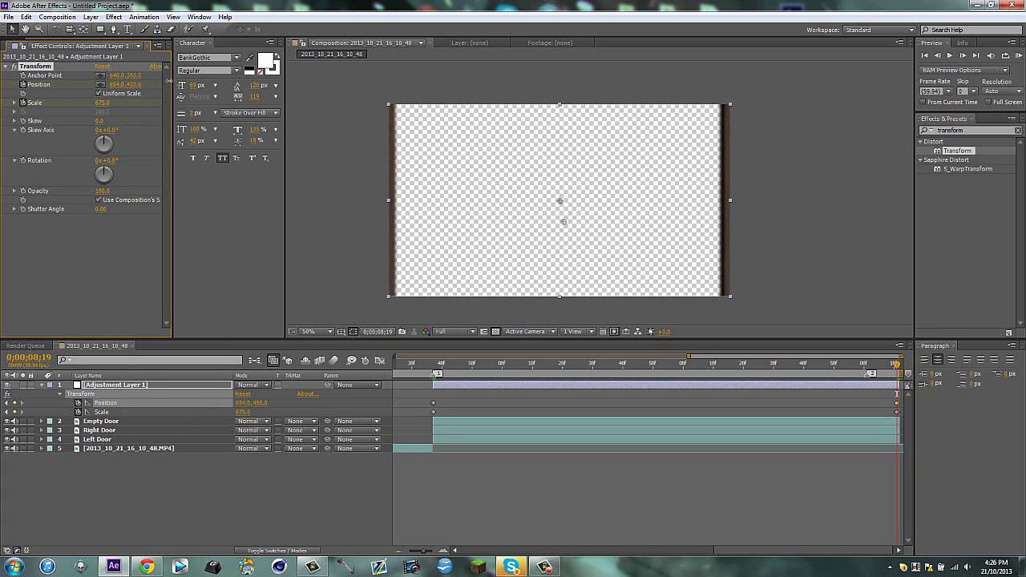
{"action": "left_click_drag", "start_coordinate": [103, 110], "coordinate": [141, 94]}
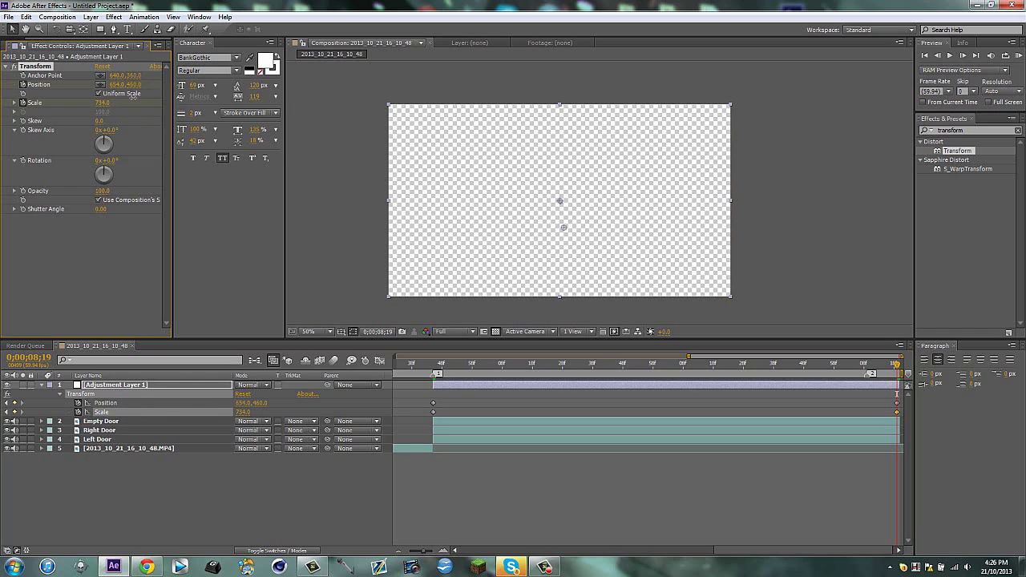
- Apply Easy Ease to Adjustment Layer 1's end Position and Scale keyframes at 0;00;08;19
{"action": "left_click", "coordinate": [827, 394]}
{"action": "left_click", "coordinate": [824, 384]}
{"action": "left_click_drag", "start_coordinate": [876, 394], "coordinate": [903, 413]}
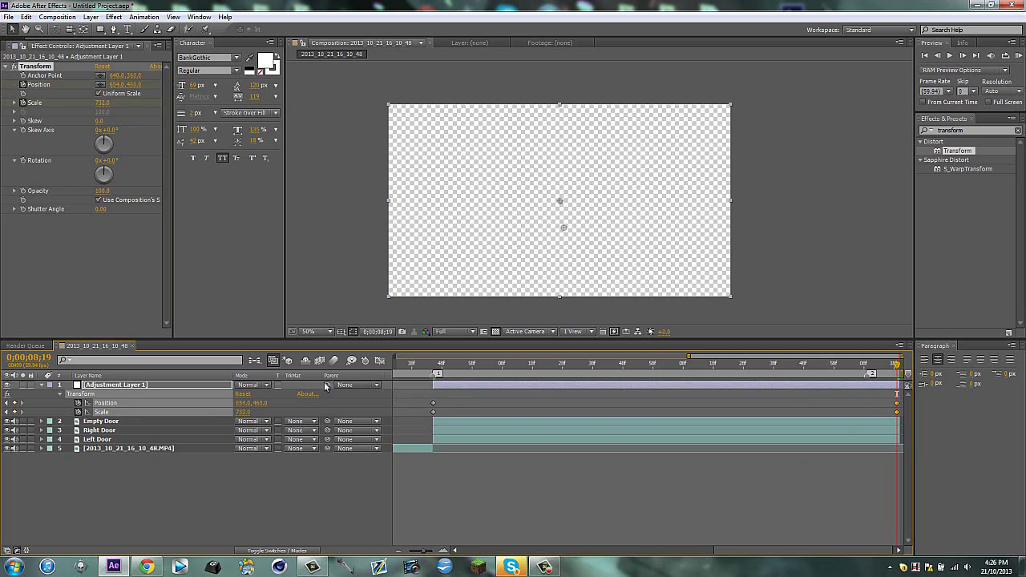
{"action": "left_click", "coordinate": [380, 360]}
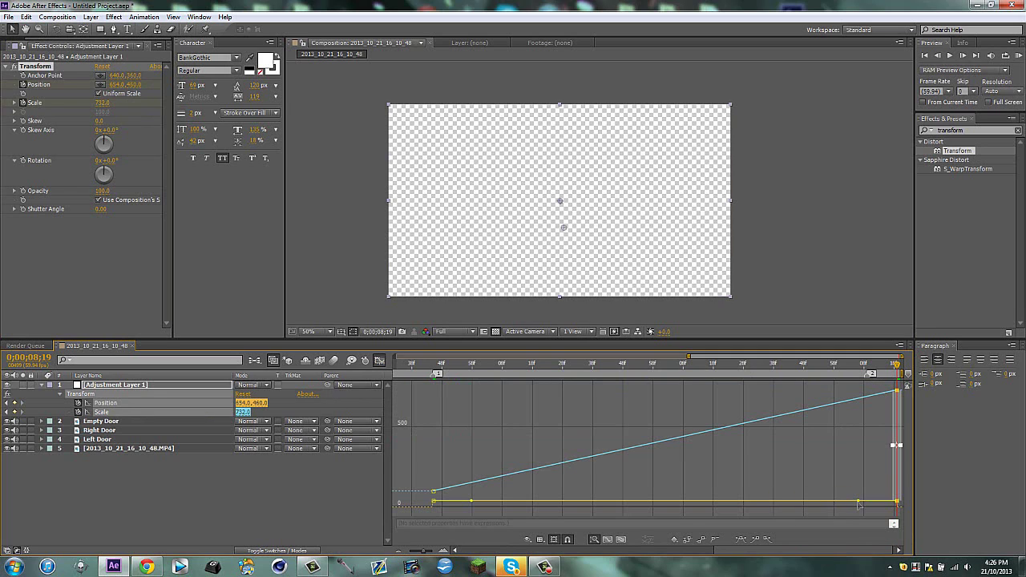
{"action": "left_click_drag", "start_coordinate": [859, 505], "coordinate": [727, 507]}
{"action": "left_click", "coordinate": [380, 361]}
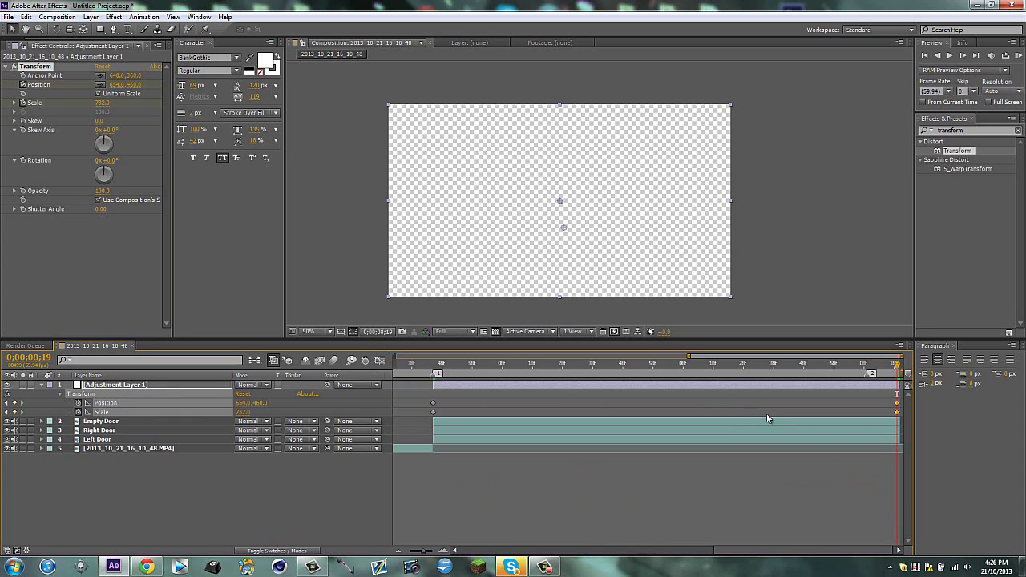
{"action": "key", "text": "F9"}
- Lengthen the incoming ease handles of the adjustment layer's end Position and Scale keyframes in the graph so the zoom slows towards its end
{"action": "left_click", "coordinate": [380, 361]}
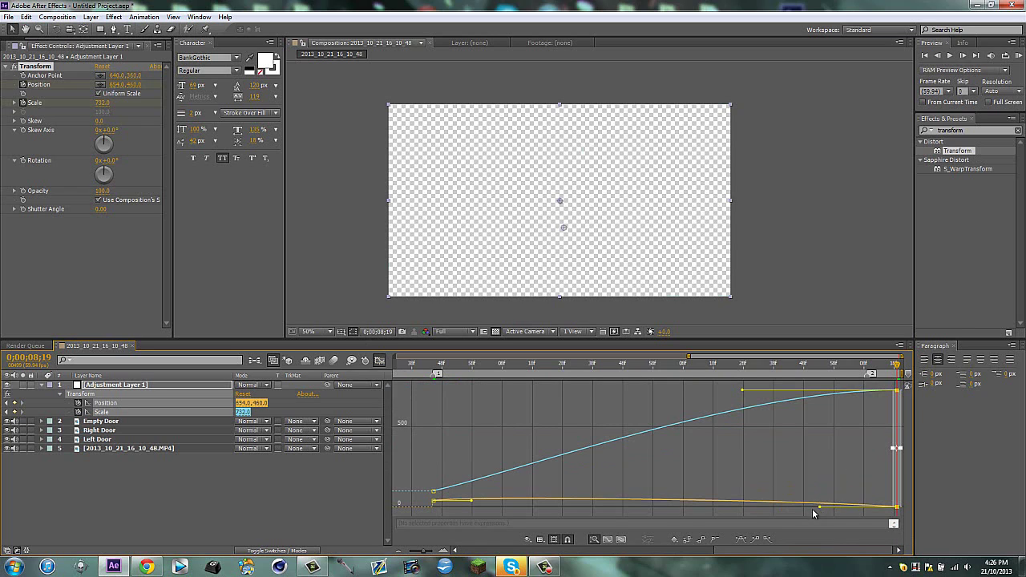
{"action": "left_click_drag", "start_coordinate": [805, 514], "coordinate": [670, 513]}
{"action": "left_click_drag", "start_coordinate": [742, 391], "coordinate": [549, 394]}
{"action": "left_click", "coordinate": [379, 361]}
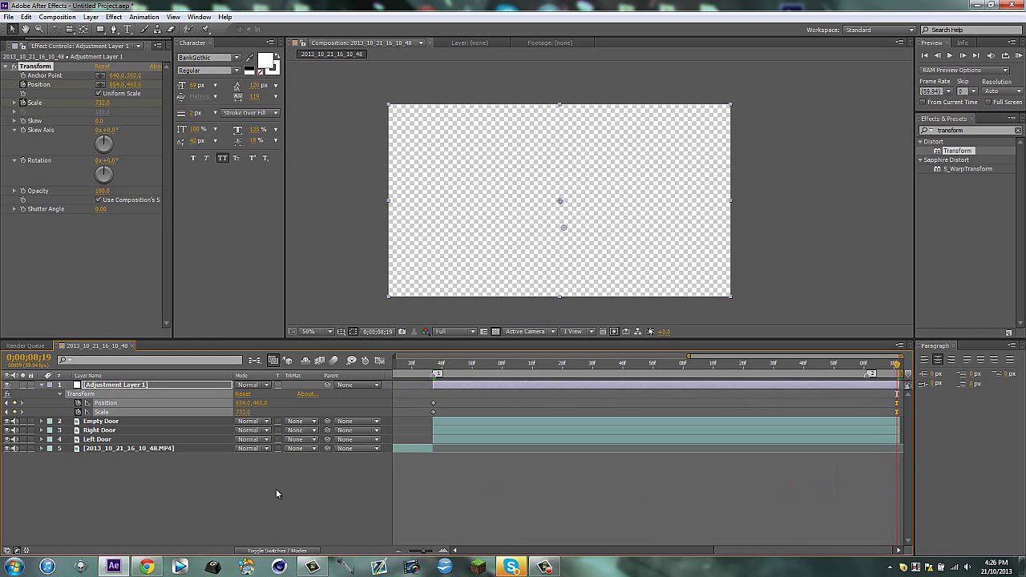
{"action": "left_click", "coordinate": [276, 488]}
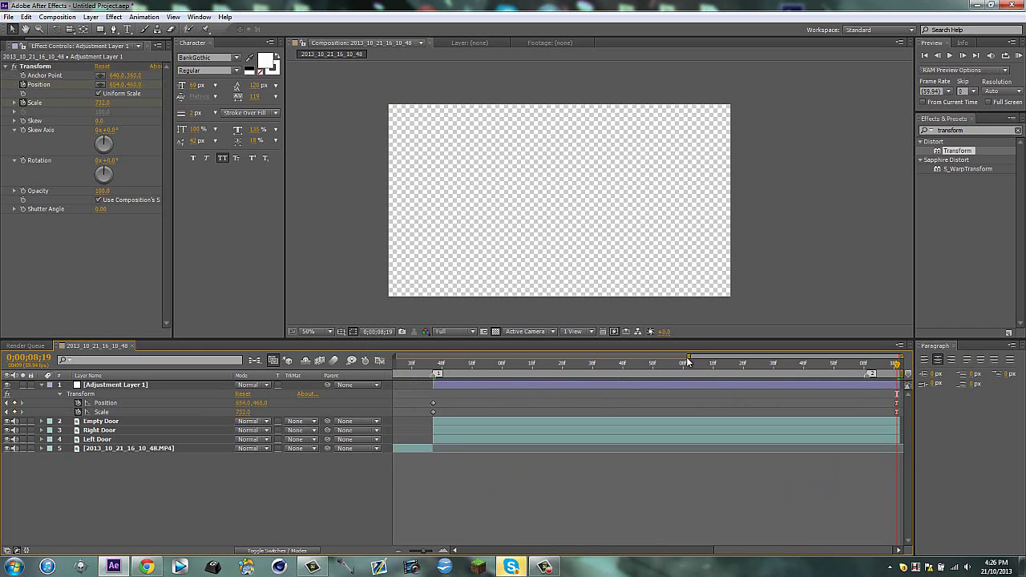
- Extend the timeline view to the earlier footage and scrub from about 0;00;02;47 to 0;00;05;50 to check the lead-in to the transition
{"action": "left_click", "coordinate": [681, 386]}
{"action": "key", "text": "u"}
{"action": "left_click_drag", "start_coordinate": [688, 356], "coordinate": [395, 356]}
{"action": "left_click", "coordinate": [482, 368]}
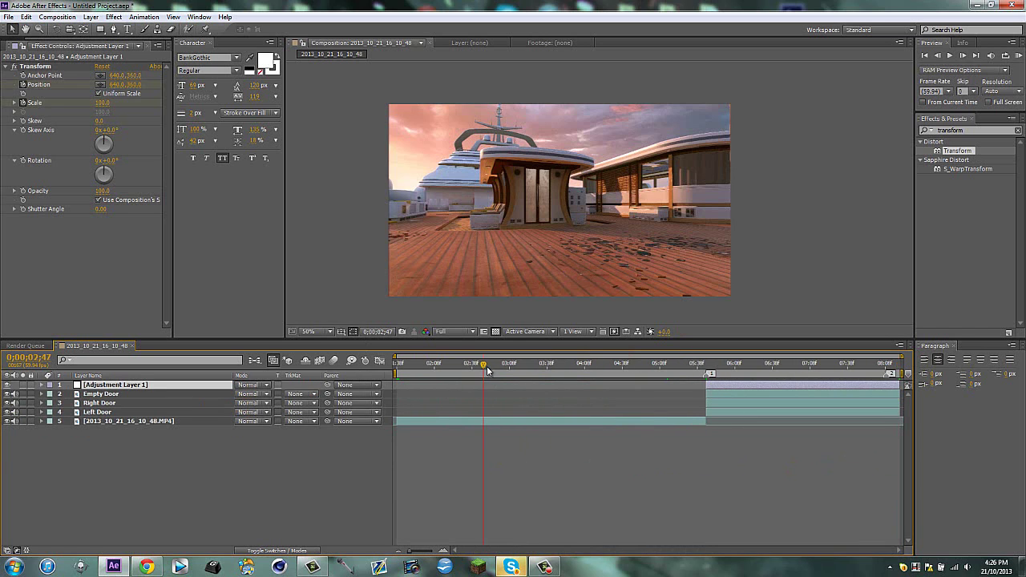
{"action": "left_click_drag", "start_coordinate": [490, 369], "coordinate": [713, 365]}
- Reshape the adjustment layer's Position speed curve with a long, zero-speed ease out of the first keyframe and a short ease into the last
{"action": "key", "text": "u"}
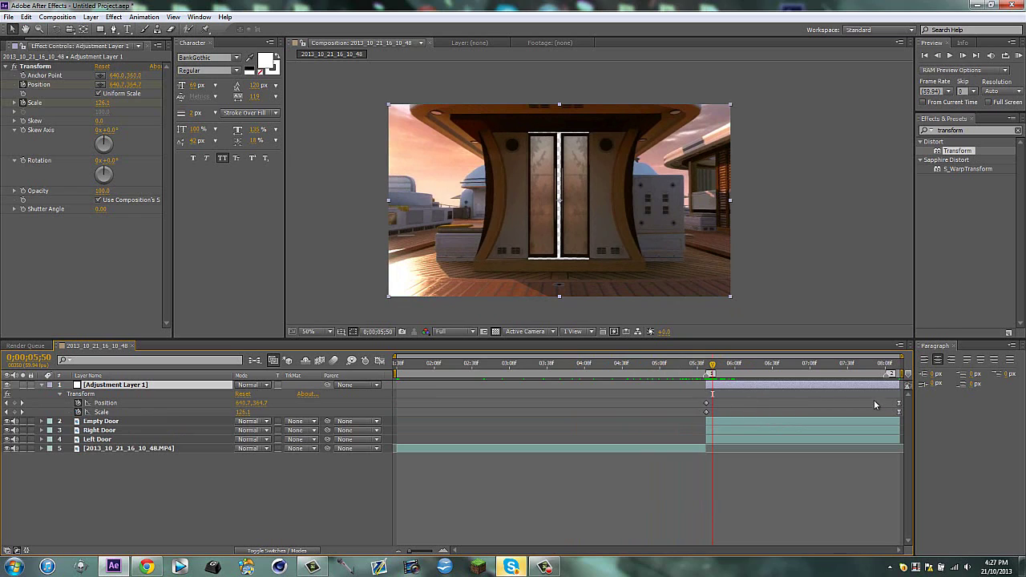
{"action": "left_click_drag", "start_coordinate": [897, 399], "coordinate": [907, 411]}
{"action": "key", "text": "shift+F3"}
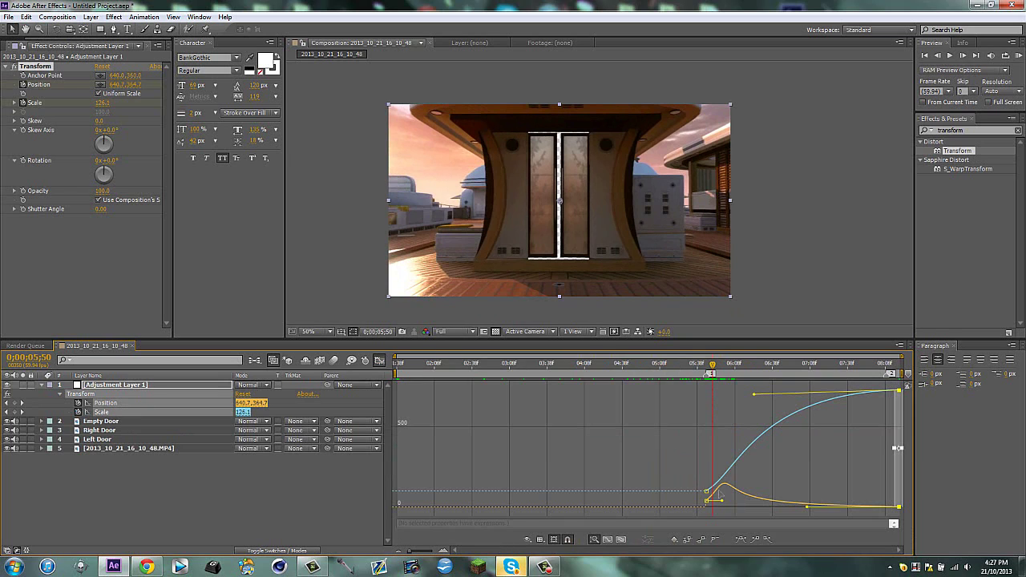
{"action": "left_click_drag", "start_coordinate": [720, 502], "coordinate": [866, 511]}
{"action": "left_click_drag", "start_coordinate": [788, 508], "coordinate": [763, 508]}
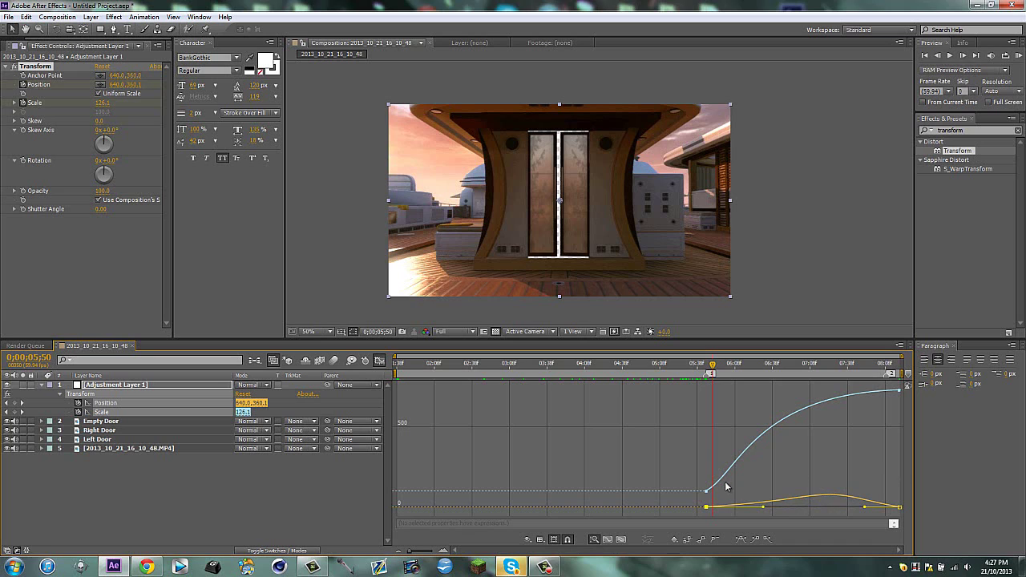
- Shorten the incoming ease handle of the adjustment layer's last Scale keyframe and return to the layer bar view
{"action": "left_click", "coordinate": [897, 391]}
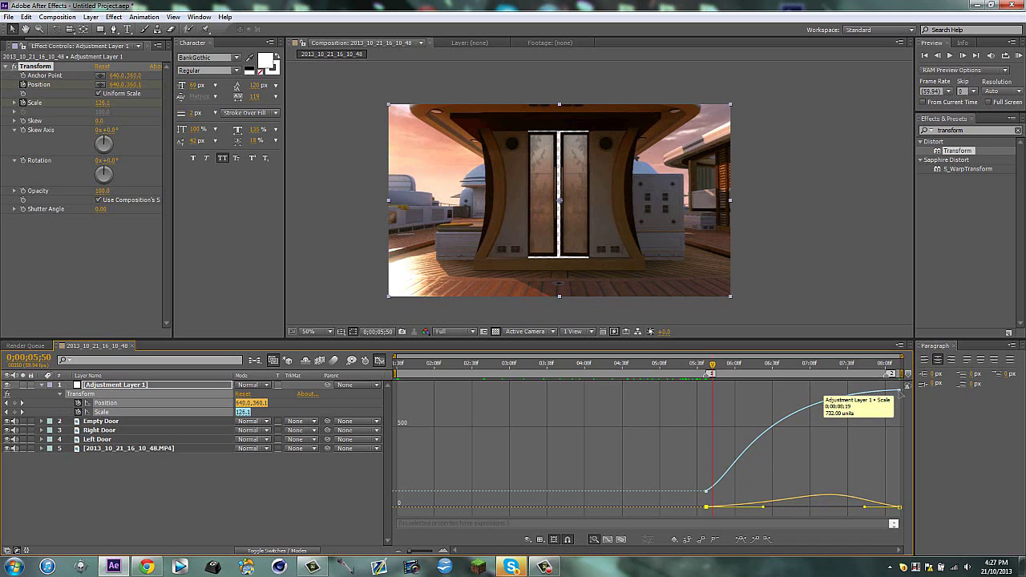
{"action": "left_click_drag", "start_coordinate": [753, 396], "coordinate": [831, 397]}
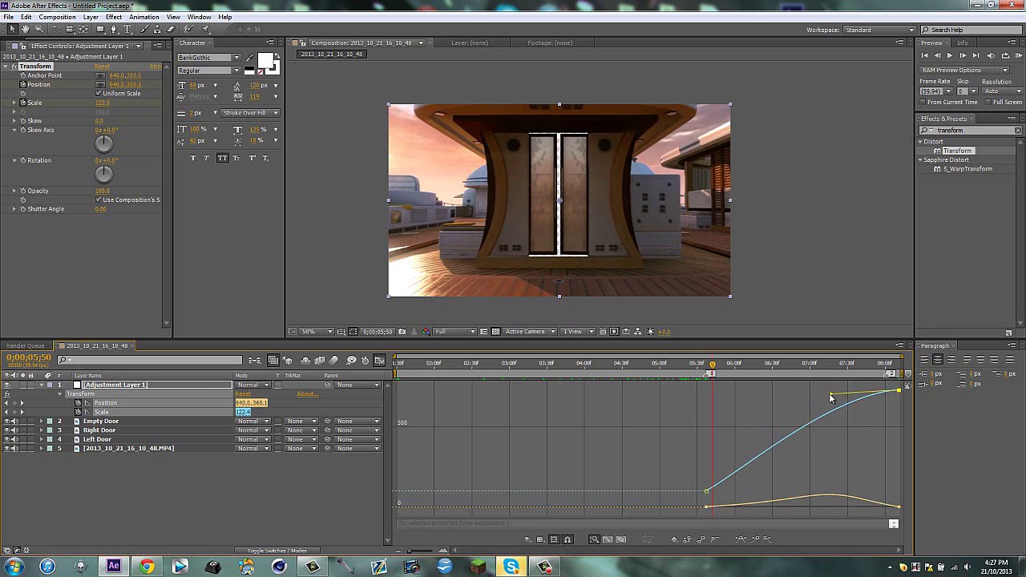
{"action": "left_click", "coordinate": [379, 361]}
{"action": "left_click", "coordinate": [342, 482]}
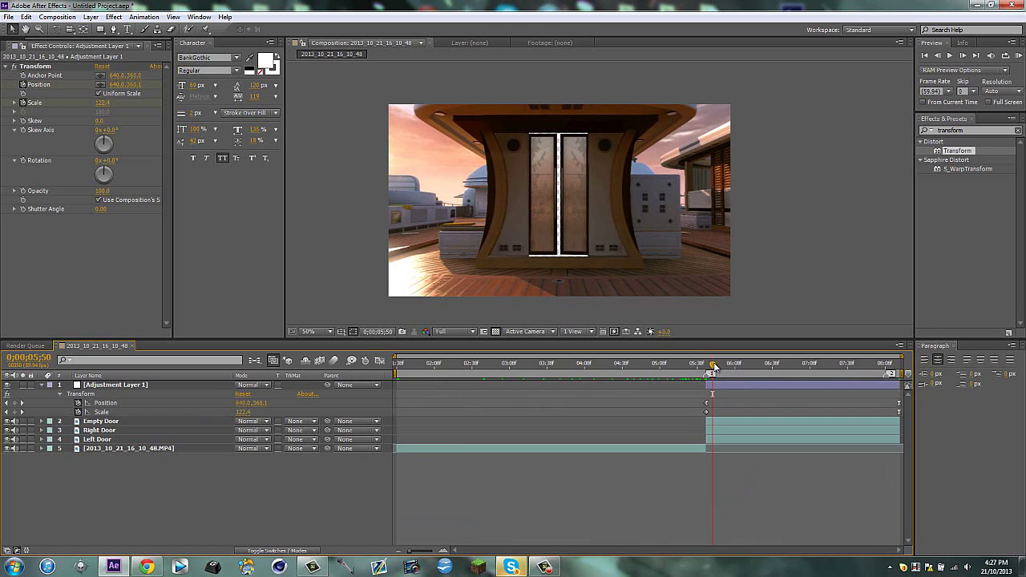
- Scrub the transition to its end, collapse the adjustment layer's properties, and compare the frames leading into the cut at 0;00;05;45
{"action": "left_click_drag", "start_coordinate": [714, 366], "coordinate": [905, 353]}
{"action": "left_click", "coordinate": [816, 388]}
{"action": "key", "text": "u"}
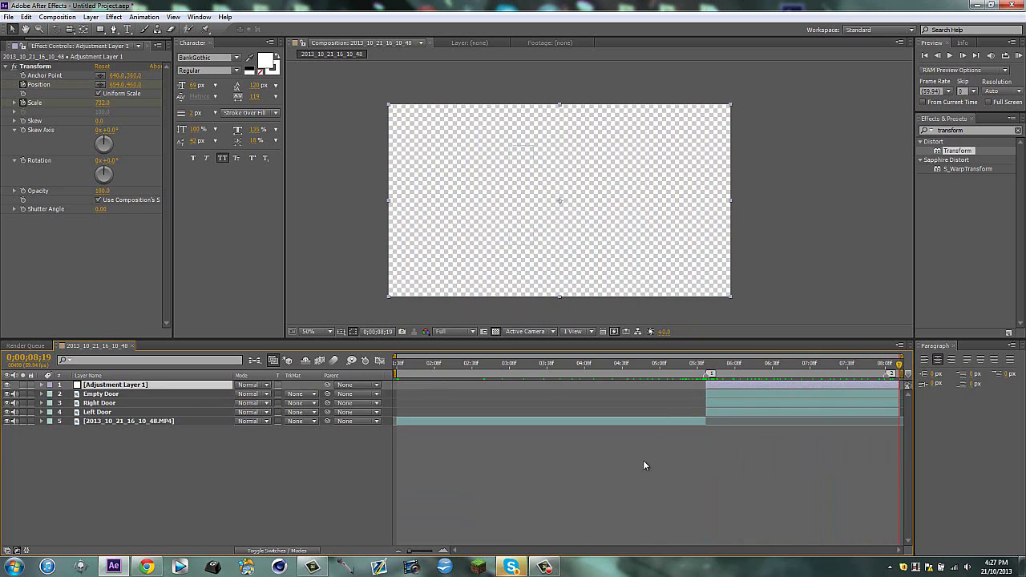
{"action": "left_click", "coordinate": [637, 468]}
{"action": "left_click_drag", "start_coordinate": [691, 367], "coordinate": [678, 366]}
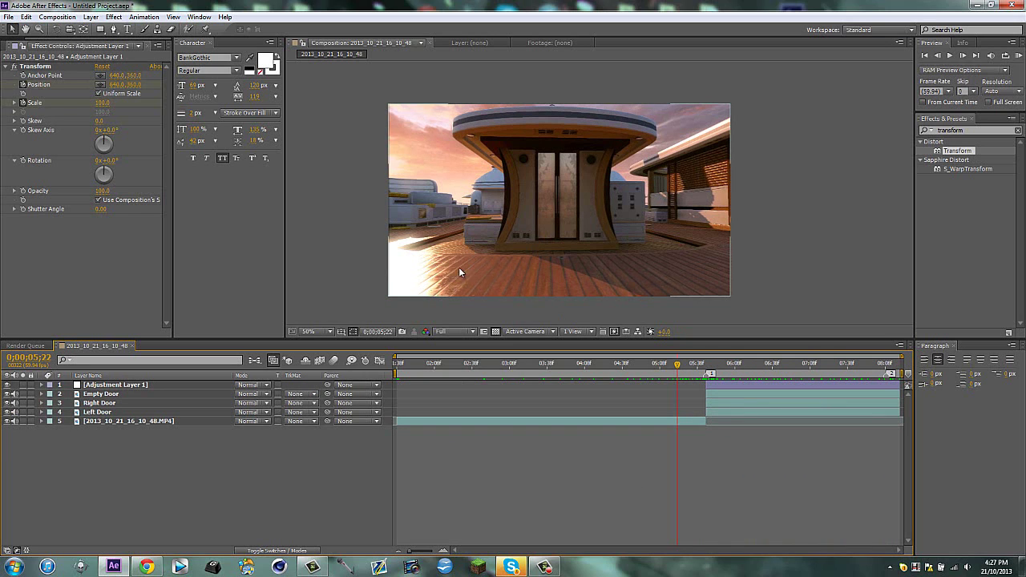
{"action": "left_click_drag", "start_coordinate": [678, 367], "coordinate": [706, 365]}
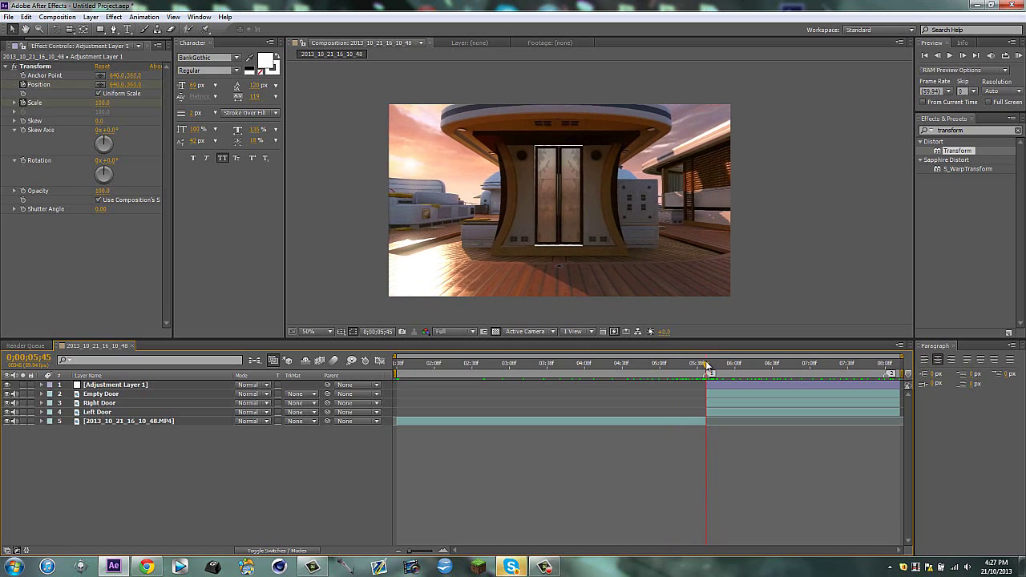
- Reveal the mask properties of the Left Door and Right Door layers
{"action": "left_click", "coordinate": [728, 412]}
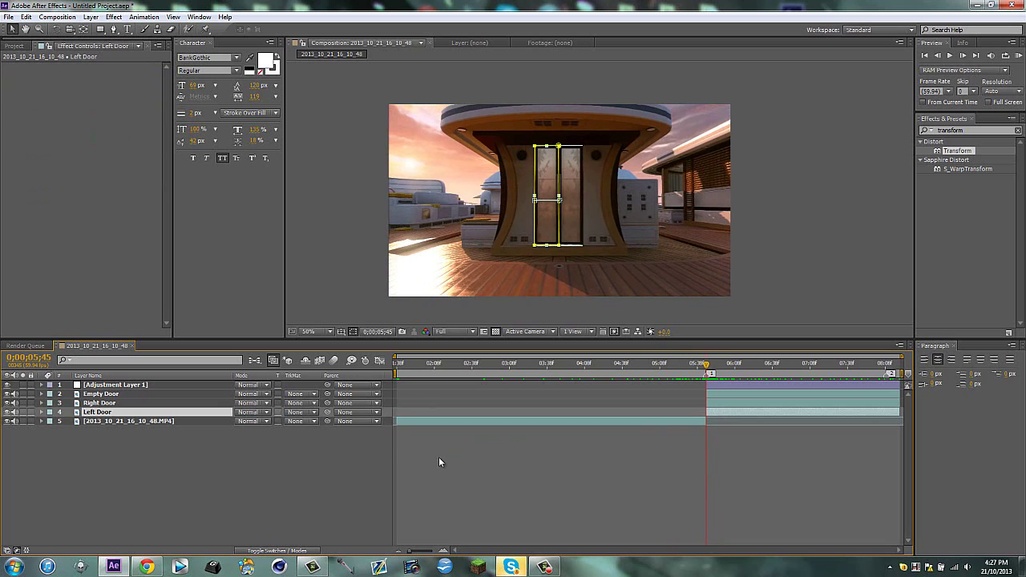
{"action": "key", "text": "m"}
{"action": "key", "text": "m"}
{"action": "left_click", "coordinate": [102, 403]}
{"action": "key", "text": "m"}
{"action": "left_click", "coordinate": [100, 393]}
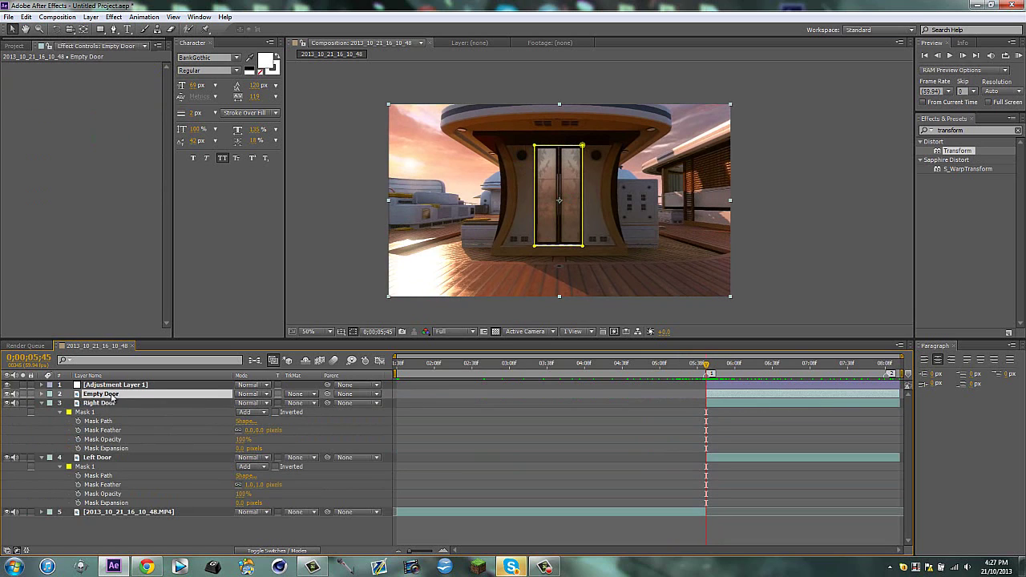
{"action": "key", "text": "m"}
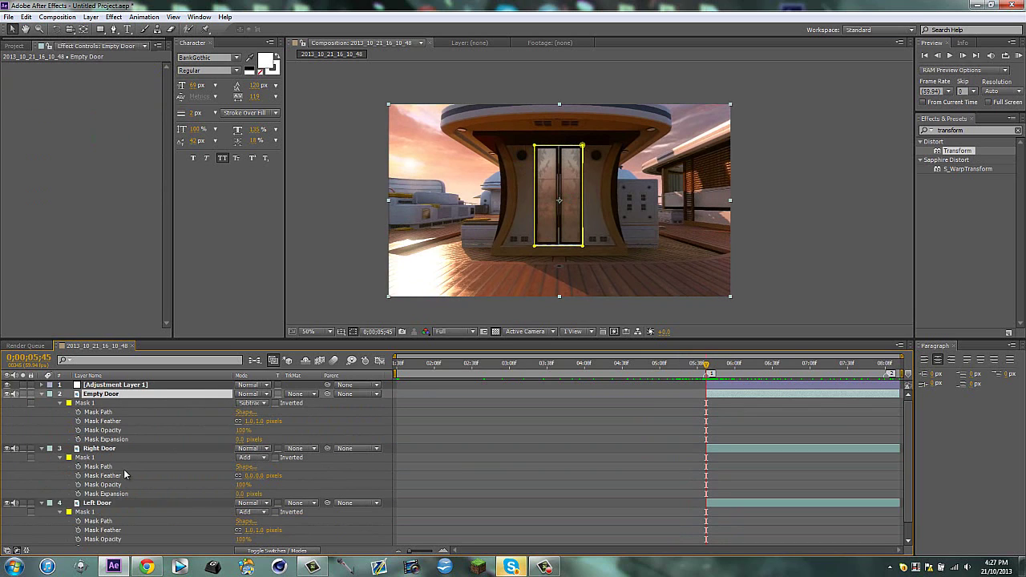
{"action": "key", "text": "m"}
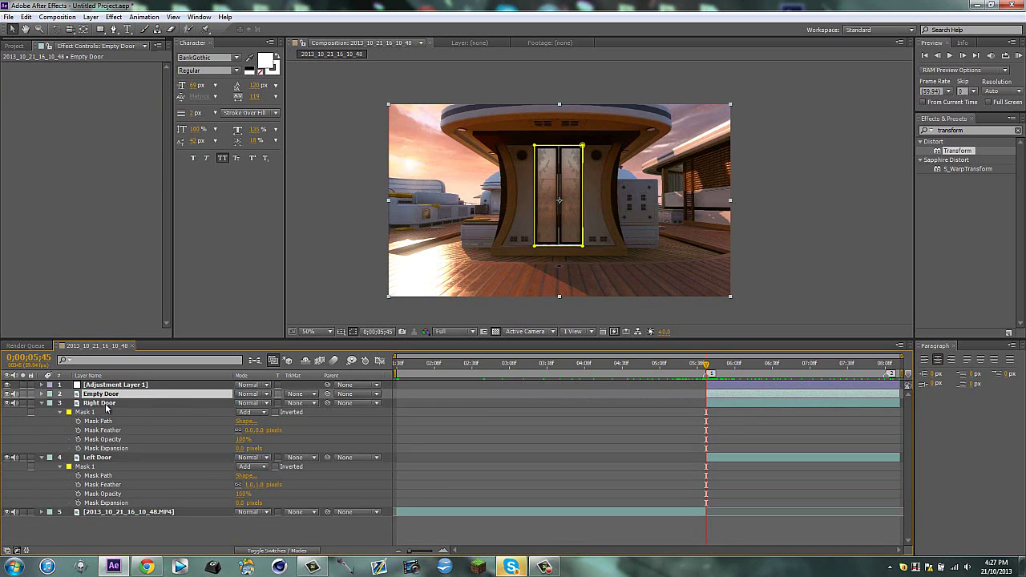
- Set Mask Expansion to 2 pixels on the Right Door mask and 20 pixels on the Left Door mask
{"action": "left_click", "coordinate": [107, 403]}
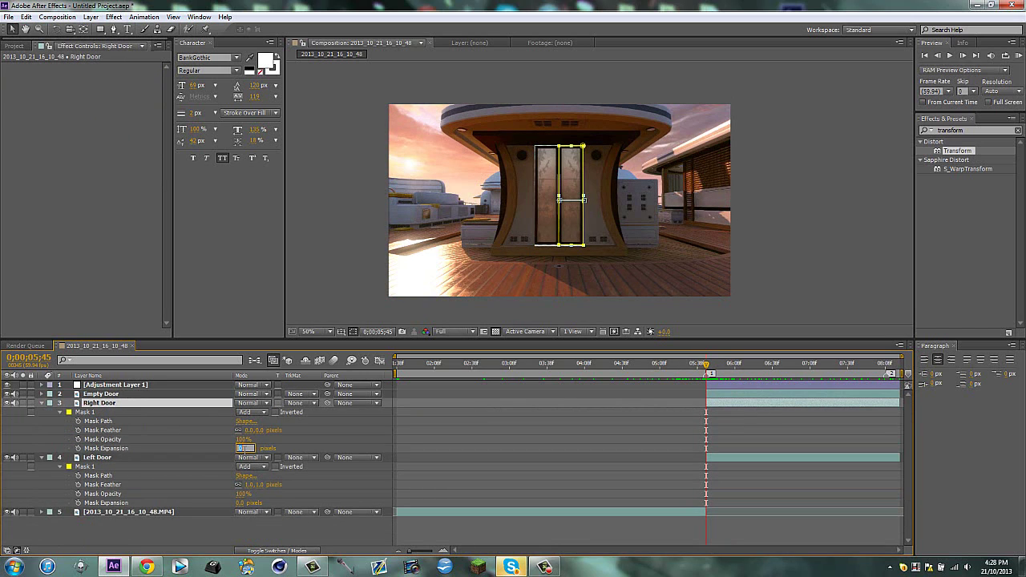
{"action": "type", "text": "2"}
{"action": "left_click", "coordinate": [240, 503]}
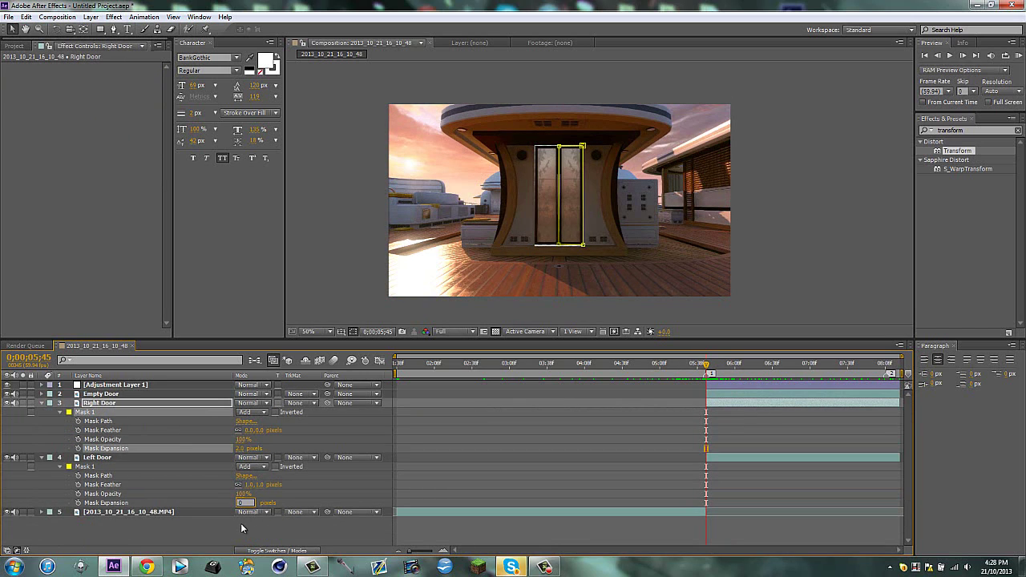
{"action": "type", "text": "20"}
{"action": "key", "text": "Return"}
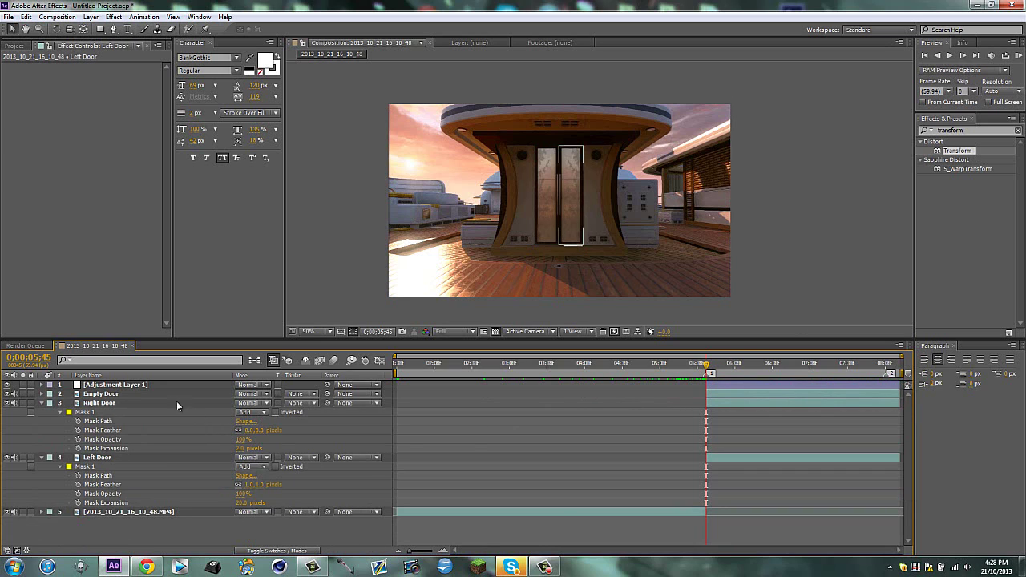
- Try Mask Expansion values of -2 and -34 pixels on the Empty Door mask to close the white gap around the doors
{"action": "left_click", "coordinate": [103, 393]}
{"action": "key", "text": "m"}
{"action": "key", "text": "m"}
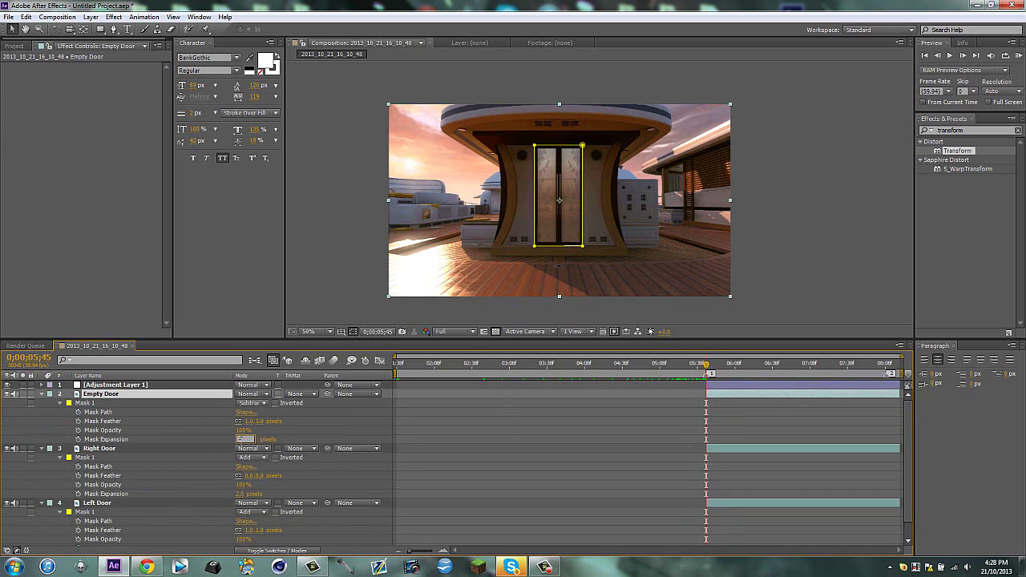
{"action": "key", "text": "Return"}
{"action": "scroll", "coordinate": [556, 349], "scroll_direction": "down", "scroll_amount": 1}
{"action": "left_click", "coordinate": [797, 251]}
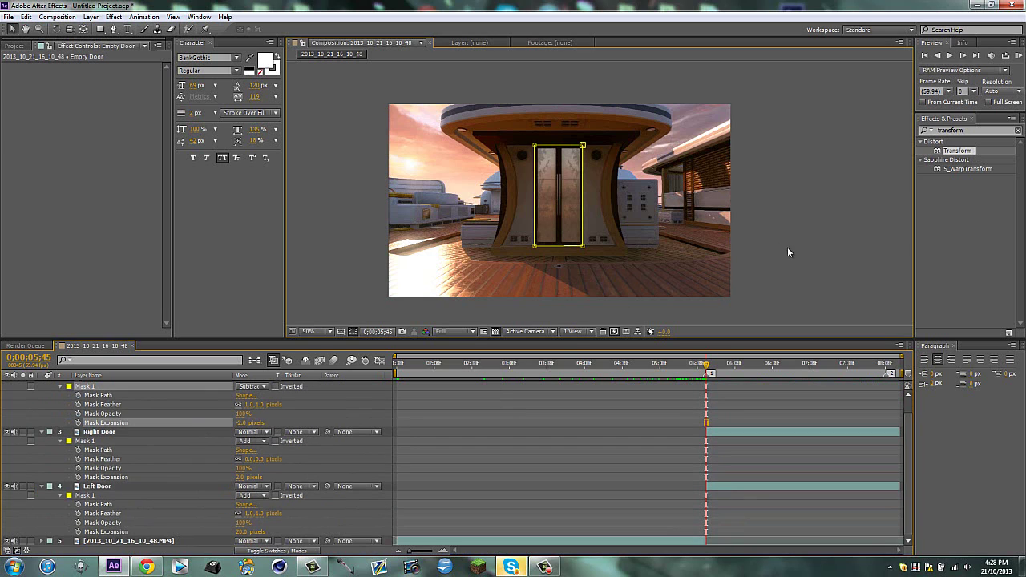
{"action": "left_click", "coordinate": [845, 258]}
{"action": "left_click", "coordinate": [723, 274]}
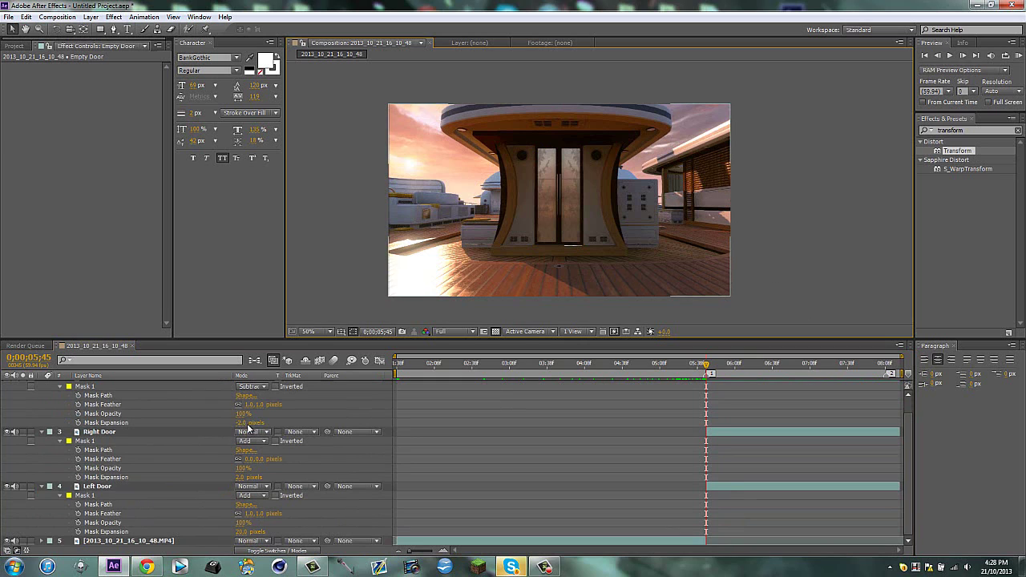
{"action": "left_click_drag", "start_coordinate": [243, 422], "coordinate": [218, 422]}
{"action": "left_click", "coordinate": [781, 248]}
{"action": "left_click", "coordinate": [783, 247]}
{"action": "scroll", "coordinate": [77, 411], "scroll_direction": "up", "scroll_amount": 1}
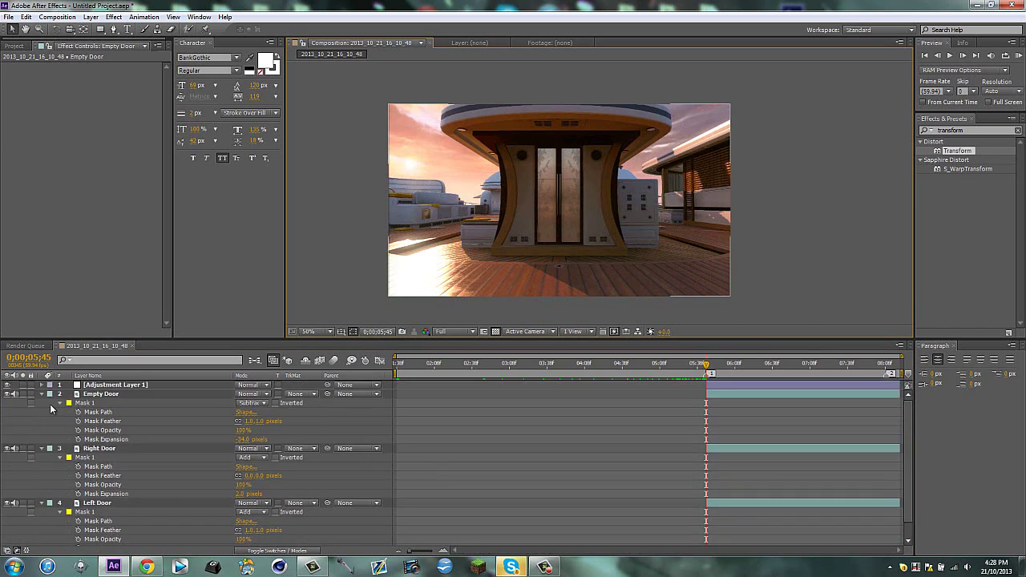
- Set the Empty Door mask's Mask Expansion to -10 pixels and collapse the properties of all three door layers
{"action": "left_click", "coordinate": [243, 439]}
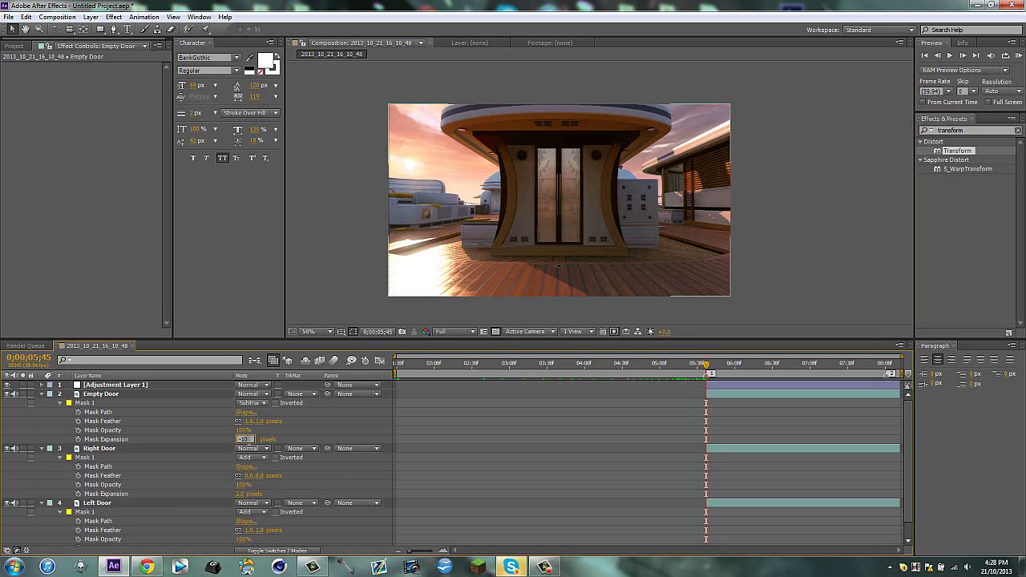
{"action": "type", "text": "-10"}
{"action": "key", "text": "Return"}
{"action": "left_click", "coordinate": [840, 259]}
{"action": "left_click", "coordinate": [42, 394]}
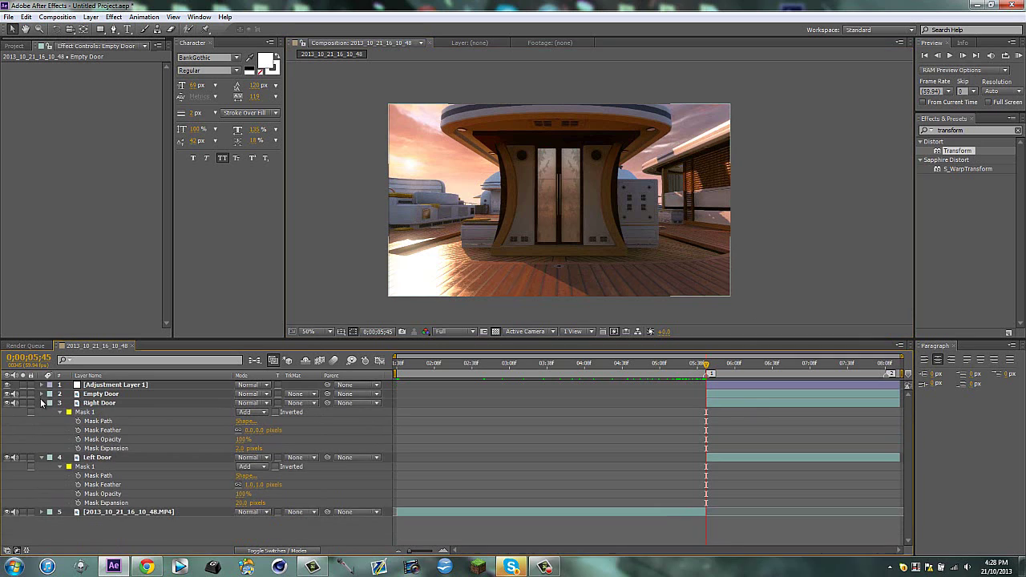
{"action": "left_click", "coordinate": [41, 402]}
{"action": "left_click", "coordinate": [41, 412]}
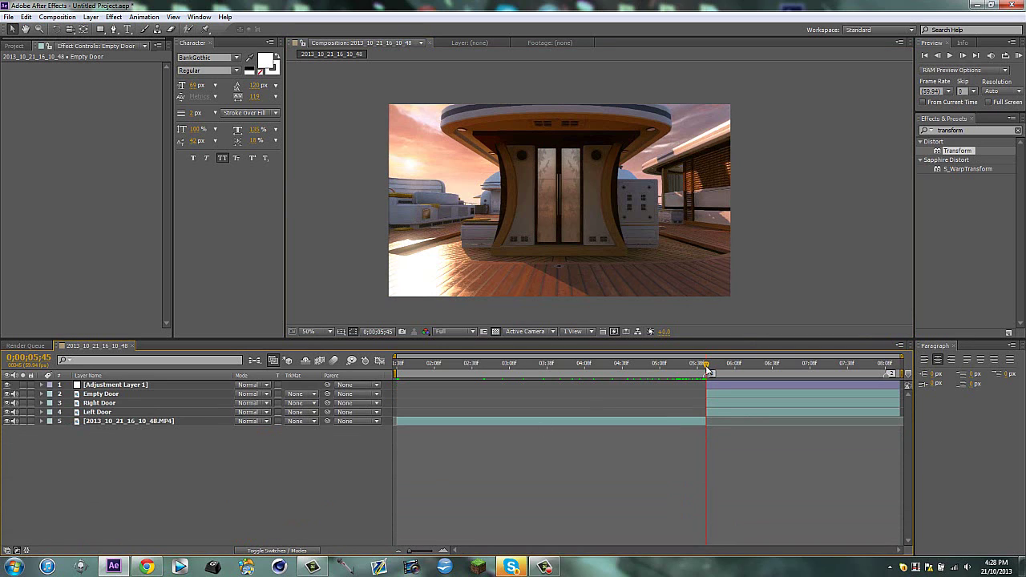
- Scrub through the doorway zoom and create a new composition from the 2013_10_21_16_10_48.MP4 footage
{"action": "left_click_drag", "start_coordinate": [709, 368], "coordinate": [871, 370]}
{"action": "left_click", "coordinate": [32, 346]}
{"action": "left_click", "coordinate": [14, 46]}
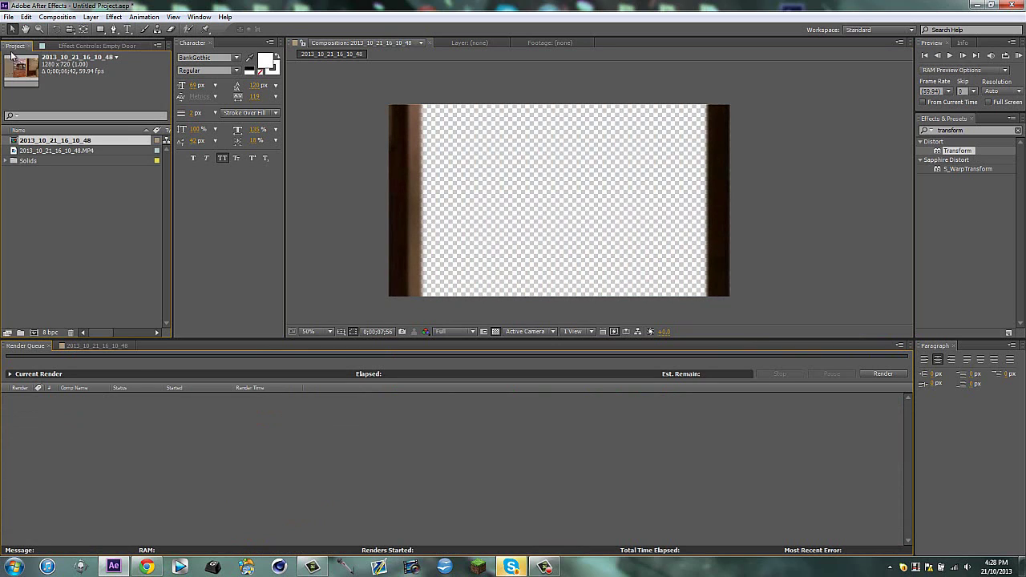
{"action": "left_click", "coordinate": [51, 238]}
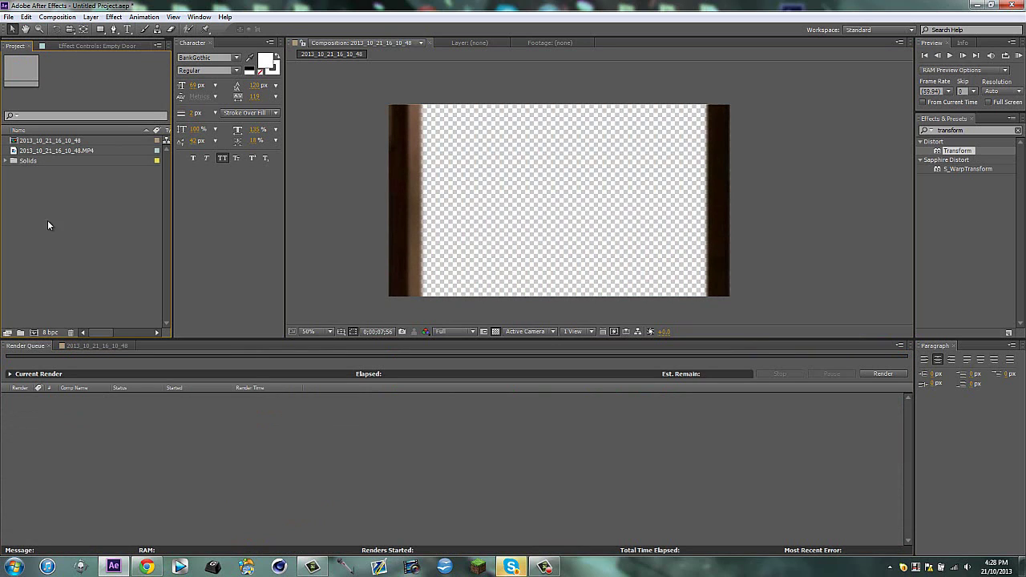
{"action": "left_click", "coordinate": [36, 141]}
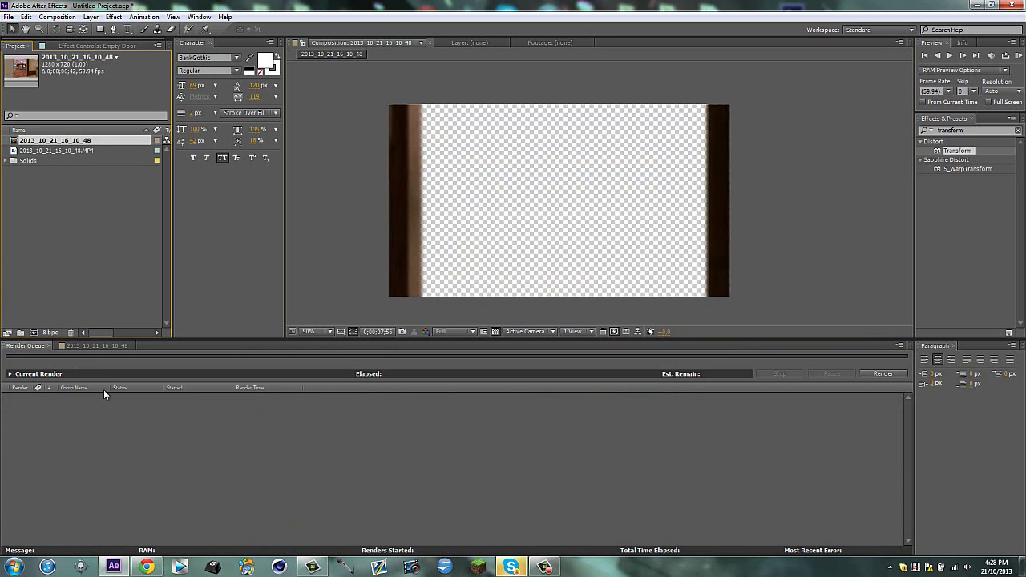
{"action": "left_click_drag", "start_coordinate": [43, 154], "coordinate": [34, 332]}
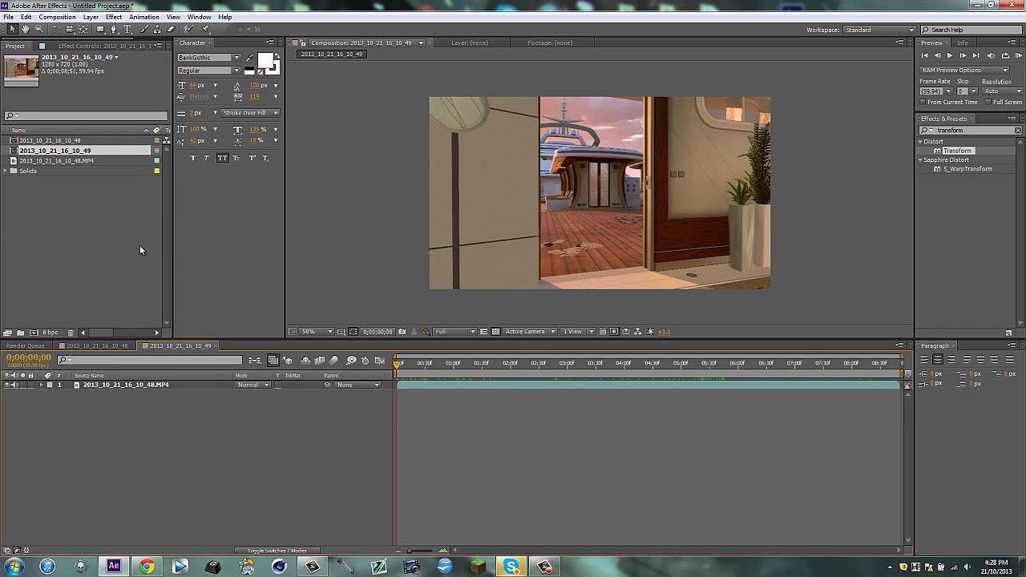
- Nest the 2013_10_21_16_10_48 composition above the new composition's footage, slide it earlier so marker 1 falls before 00:30f, and preview the doors opening
{"action": "left_click", "coordinate": [115, 345]}
{"action": "left_click_drag", "start_coordinate": [69, 138], "coordinate": [125, 383]}
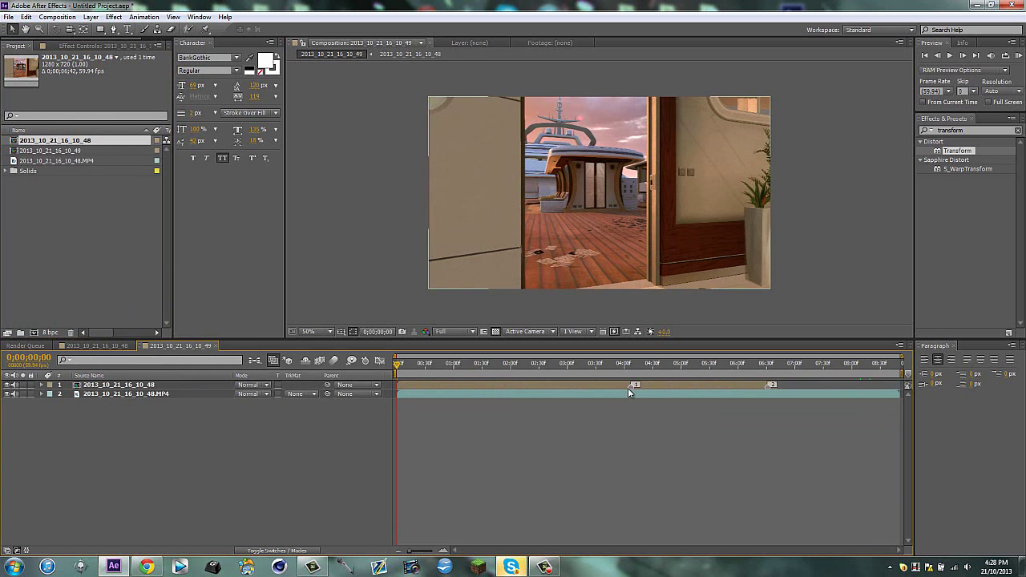
{"action": "left_click_drag", "start_coordinate": [629, 388], "coordinate": [418, 390]}
{"action": "key", "text": "space"}
{"action": "left_click_drag", "start_coordinate": [476, 353], "coordinate": [433, 374]}
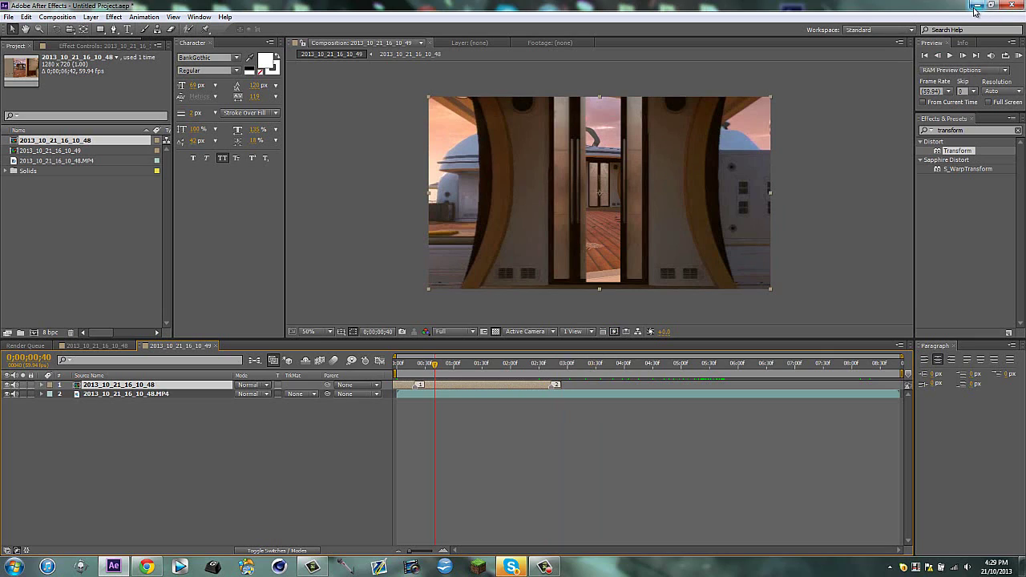
- Minimise After Effects and bring up the YouTube channel page in Chrome before returning to the desktop
{"action": "left_click", "coordinate": [975, 7]}
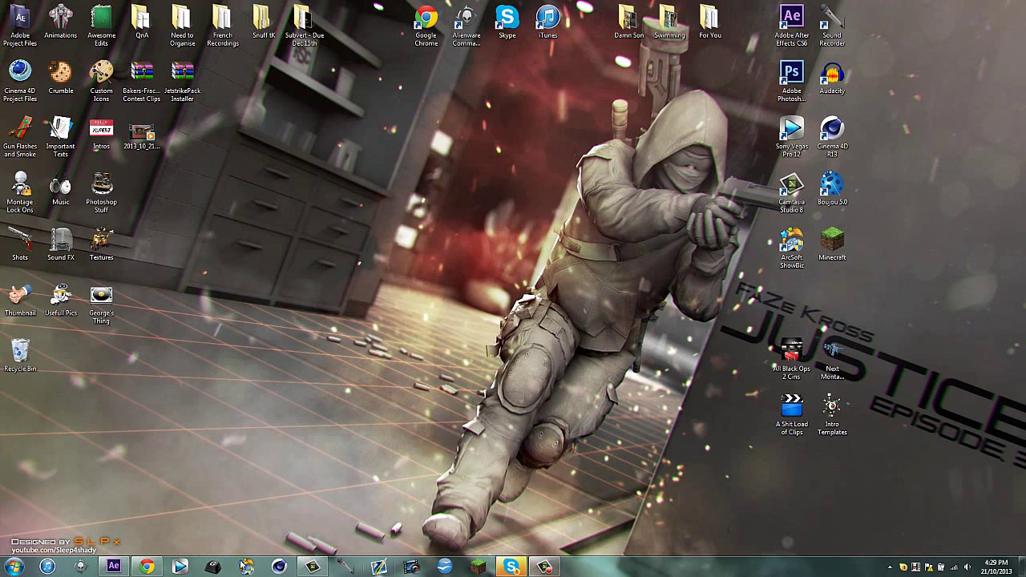
{"action": "left_click", "coordinate": [147, 567]}
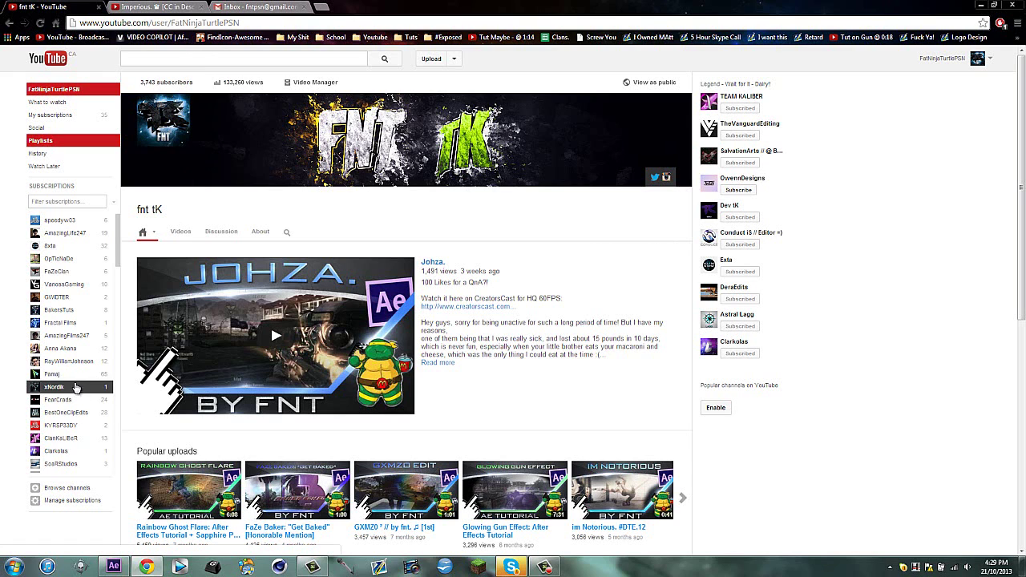
{"action": "left_click", "coordinate": [149, 570]}
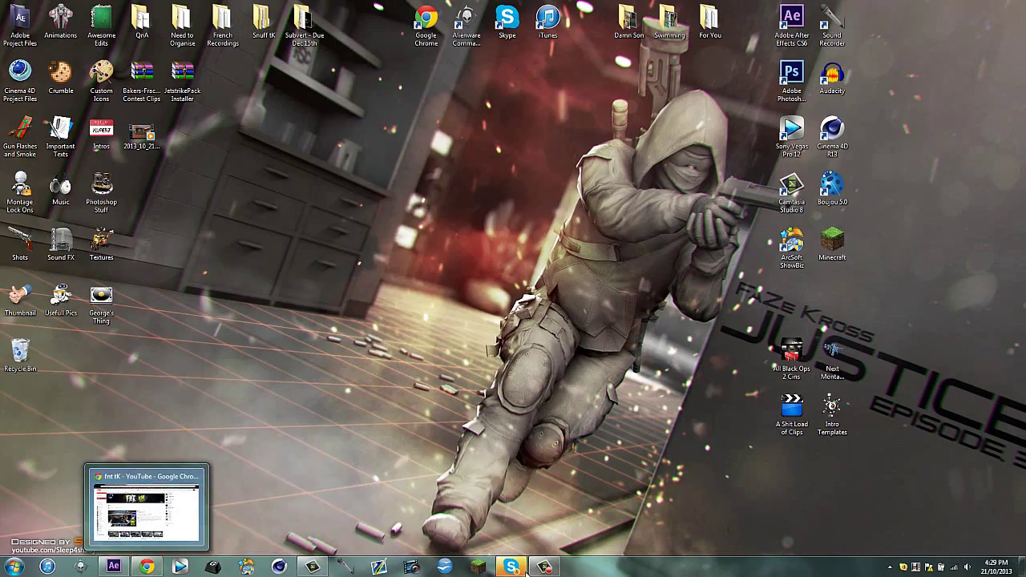